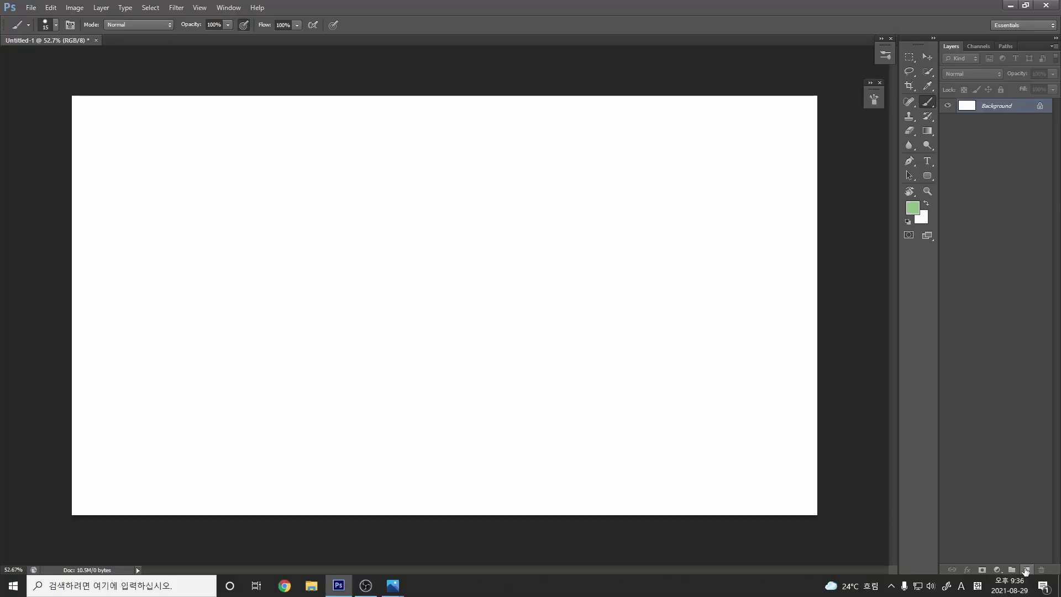
Create a new layer and paint a broad base of soft green across the canvas with a large brush
click(1025, 570)
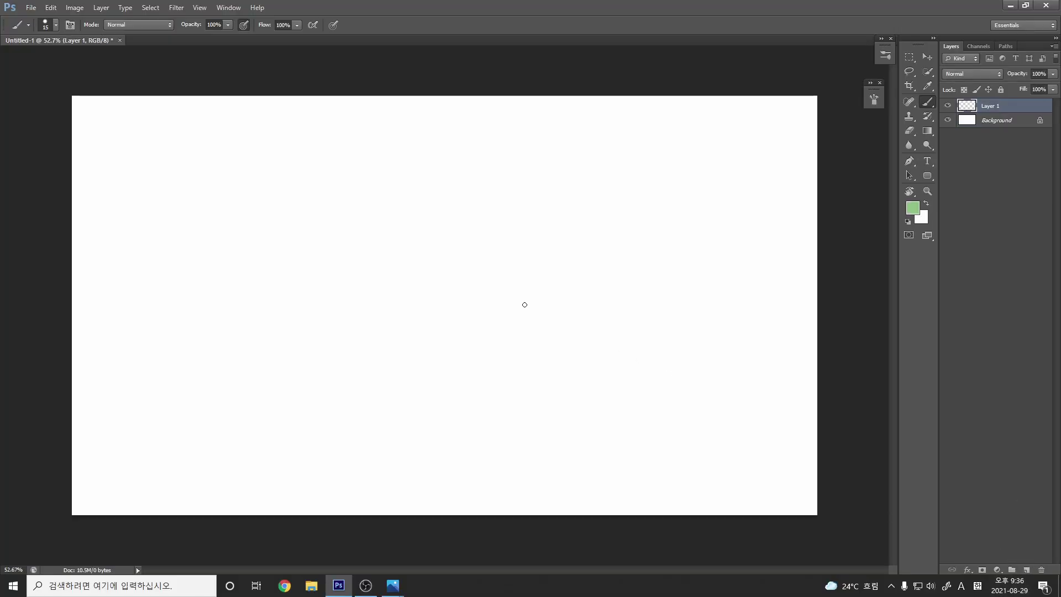
key(bracketright)
key(bracketright)
key(bracketright)
key(bracketright)
key(bracketright)
key(bracketright)
key(bracketright)
key(bracketright)
key(bracketright)
key(bracketright)
key(bracketright)
key(bracketright)
key(bracketright)
mouse_move(225, 201)
mouse_down()
mouse_move(328, 199)
mouse_move(232, 213)
mouse_move(414, 279)
mouse_move(621, 209)
mouse_move(480, 305)
mouse_move(658, 260)
mouse_up()
Set the foreground colour to the more saturated green #7fc075 and cover most of the canvas with it
click(913, 208)
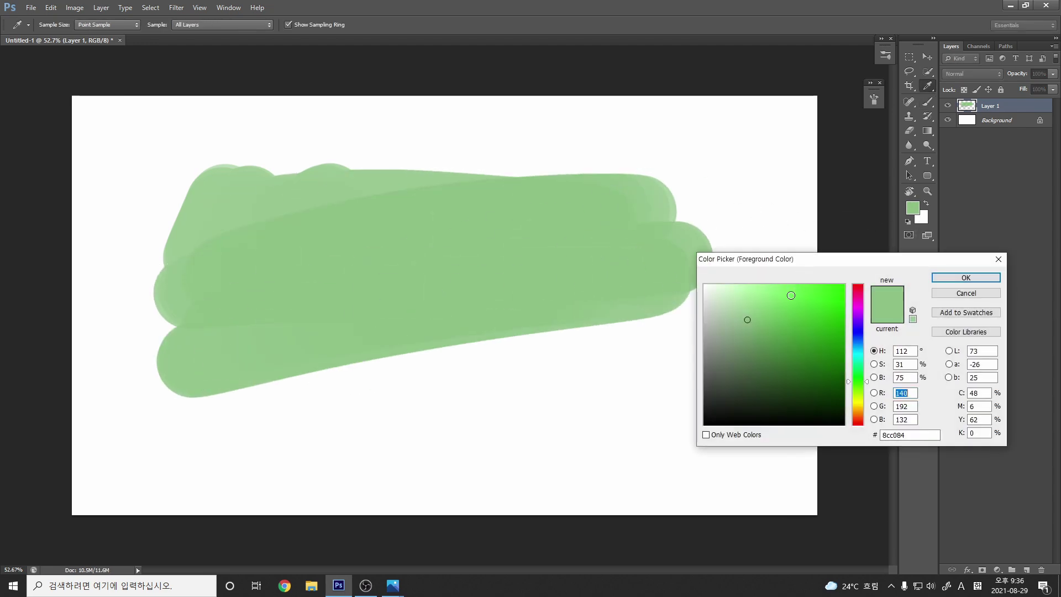
click(759, 318)
click(962, 281)
mouse_move(201, 332)
mouse_down()
mouse_move(286, 367)
mouse_move(250, 319)
mouse_move(177, 324)
mouse_move(601, 301)
mouse_move(682, 348)
mouse_move(722, 237)
mouse_up()
drag(354, 264, 558, 220)
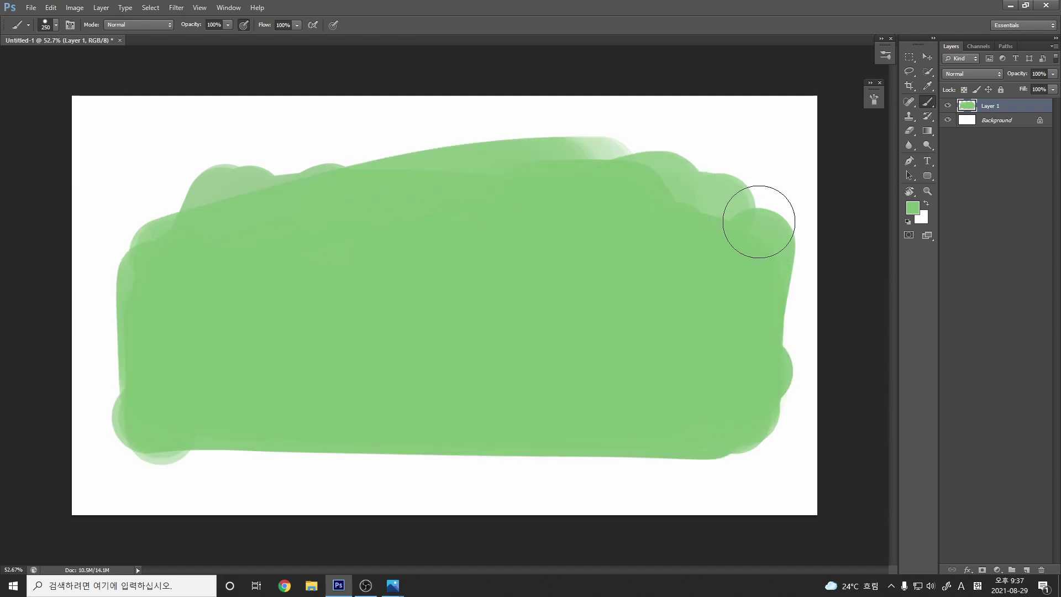
Choose a lighter green as the foreground colour and paint it along the upper left of the green area
click(911, 209)
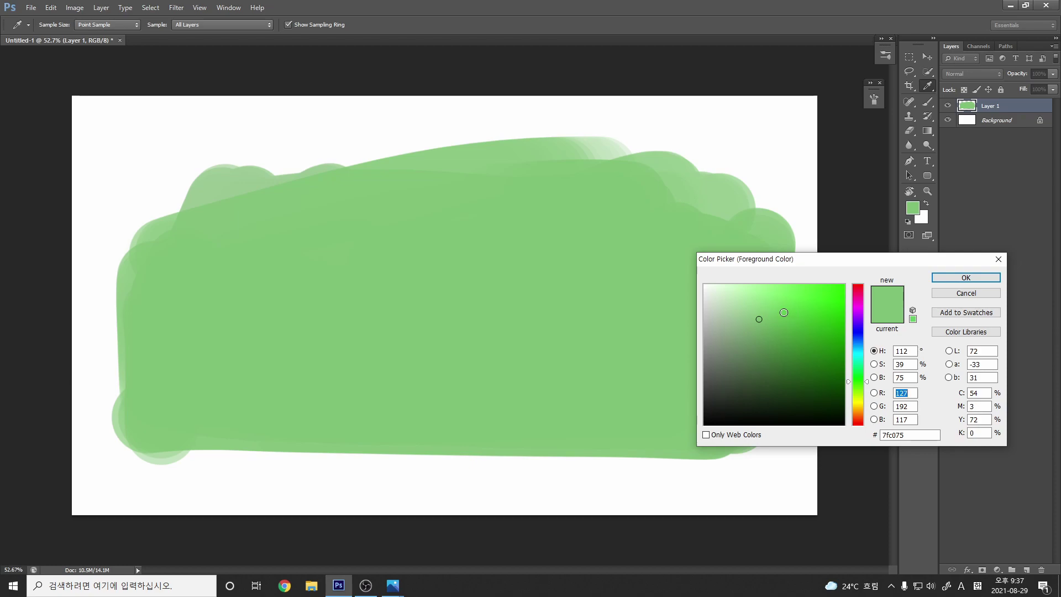
drag(758, 318, 751, 307)
click(966, 277)
drag(505, 208, 512, 209)
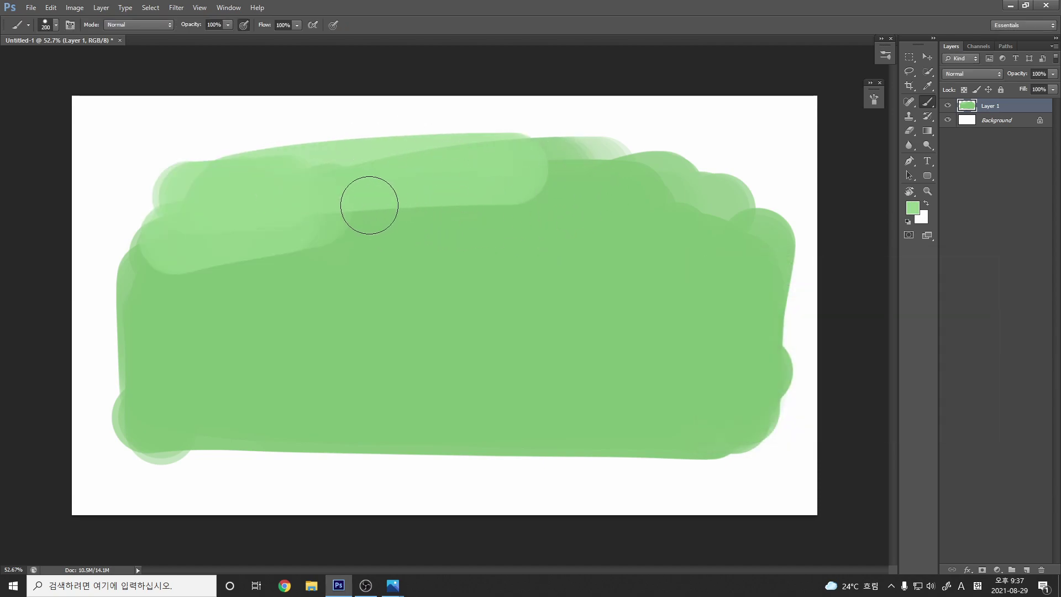
mouse_move(355, 216)
mouse_down()
mouse_move(519, 436)
mouse_move(323, 285)
mouse_up()
drag(356, 217, 486, 256)
key(ctrl+alt+z)
key(ctrl+alt+z)
key(ctrl+alt+z)
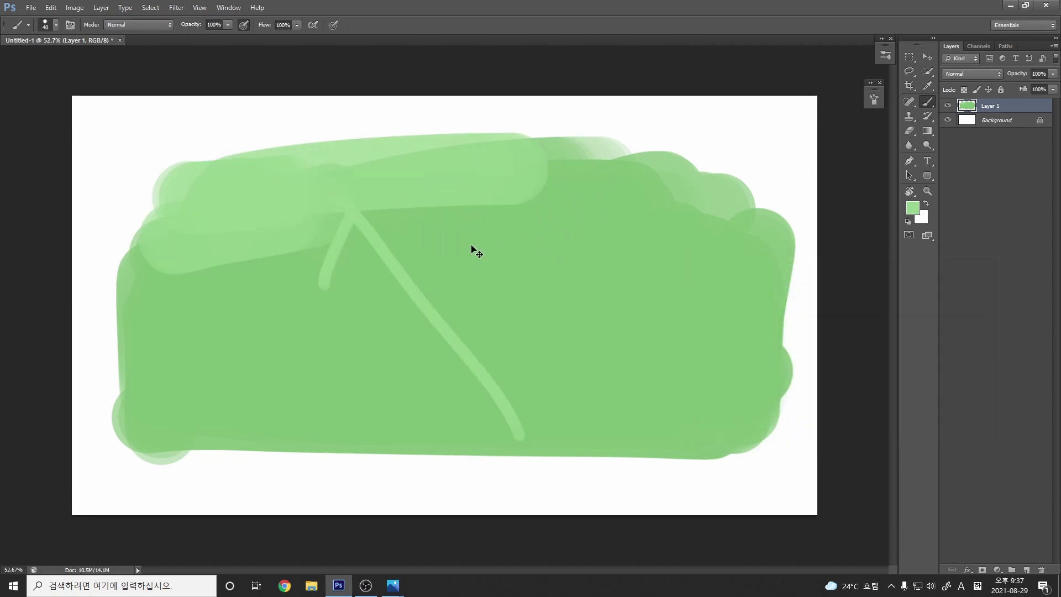
Enlarge the brush to 175 px and extend the light green over the upper right with a sampled tone
key(bracketright)
key(bracketright)
key(bracketright)
key(bracketright)
key(bracketright)
key(bracketright)
key(bracketright)
key(bracketright)
mouse_move(543, 167)
mouse_down()
mouse_move(676, 174)
mouse_move(545, 197)
mouse_up()
key(bracketright)
alt+click(628, 169)
drag(694, 224, 501, 236)
drag(424, 255, 520, 251)
drag(739, 194, 644, 197)
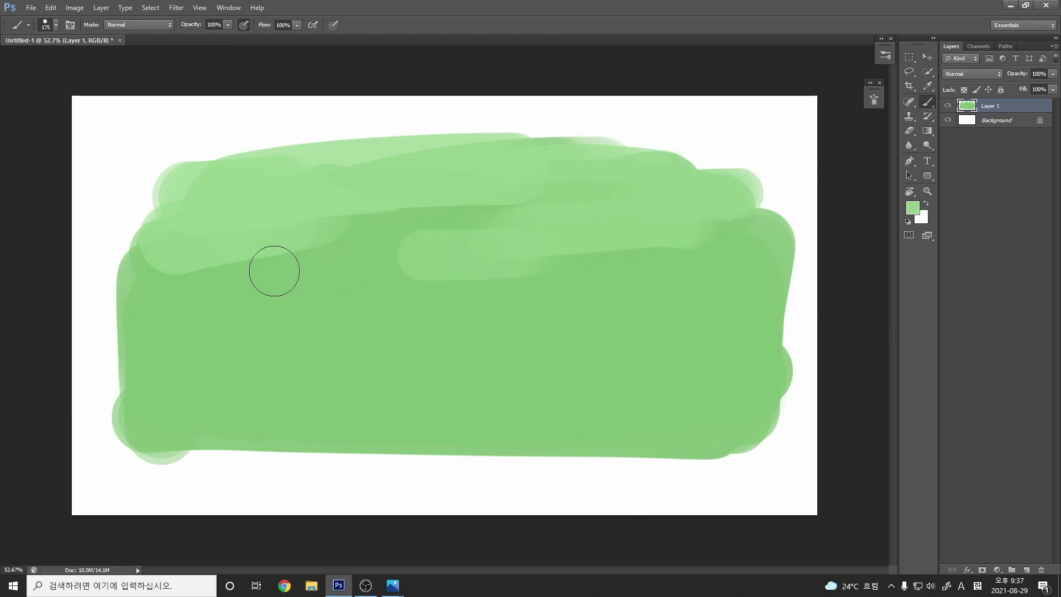
Add short light green strokes over the left and middle of the painted area
drag(204, 277, 269, 272)
drag(129, 314, 216, 309)
drag(323, 298, 349, 295)
drag(291, 252, 366, 234)
mouse_move(412, 287)
mouse_down()
mouse_move(351, 310)
mouse_move(407, 307)
mouse_up()
drag(401, 194, 130, 224)
key(bracketleft)
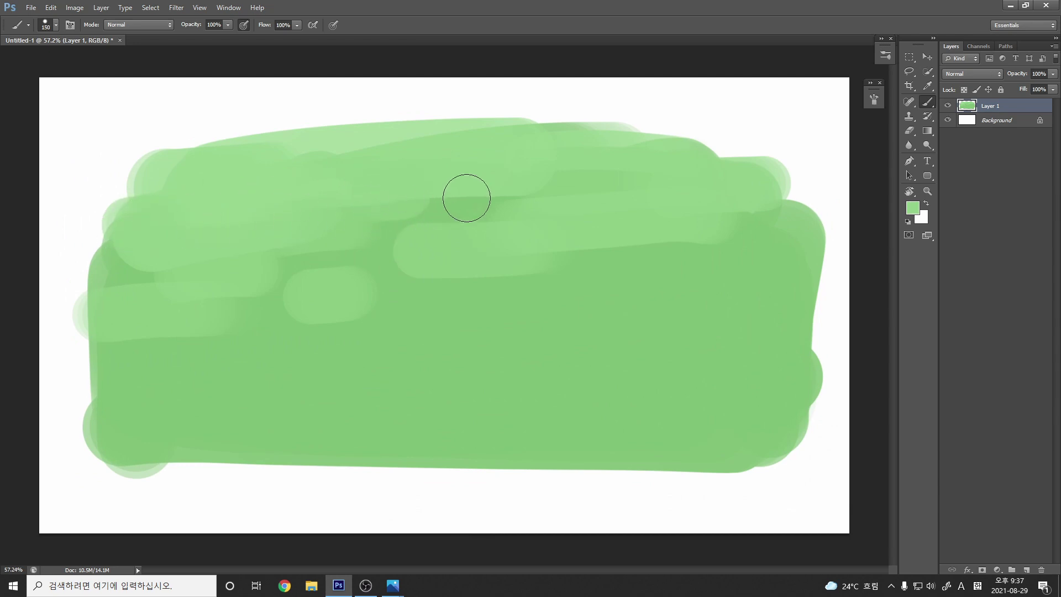
key(bracketleft)
key(bracketleft)
key(bracketleft)
key(bracketleft)
key(bracketleft)
key(bracketleft)
key(bracketleft)
key(bracketleft)
drag(299, 175, 528, 480)
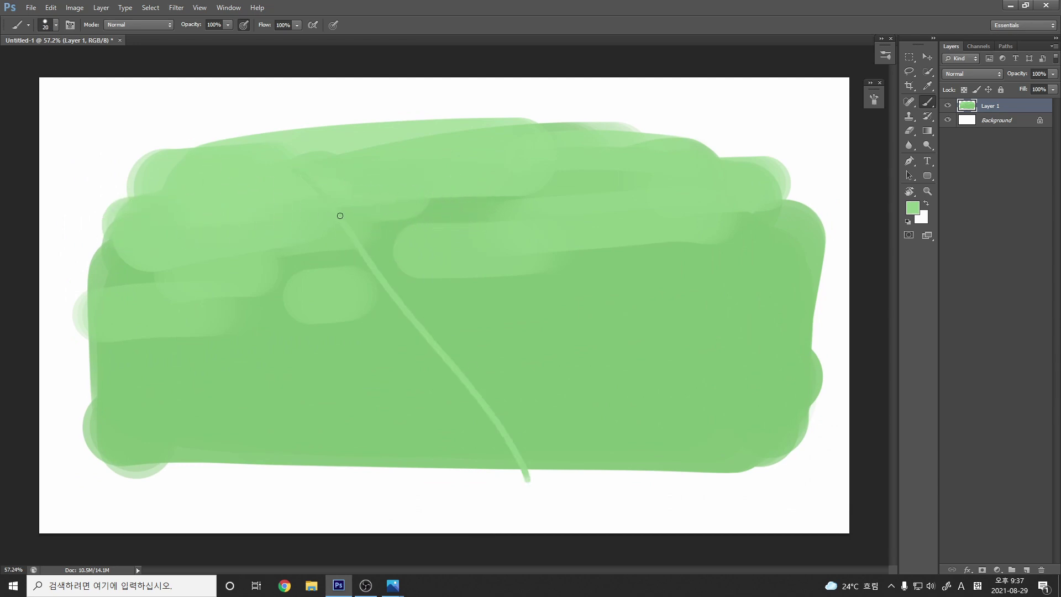
key(ctrl+z)
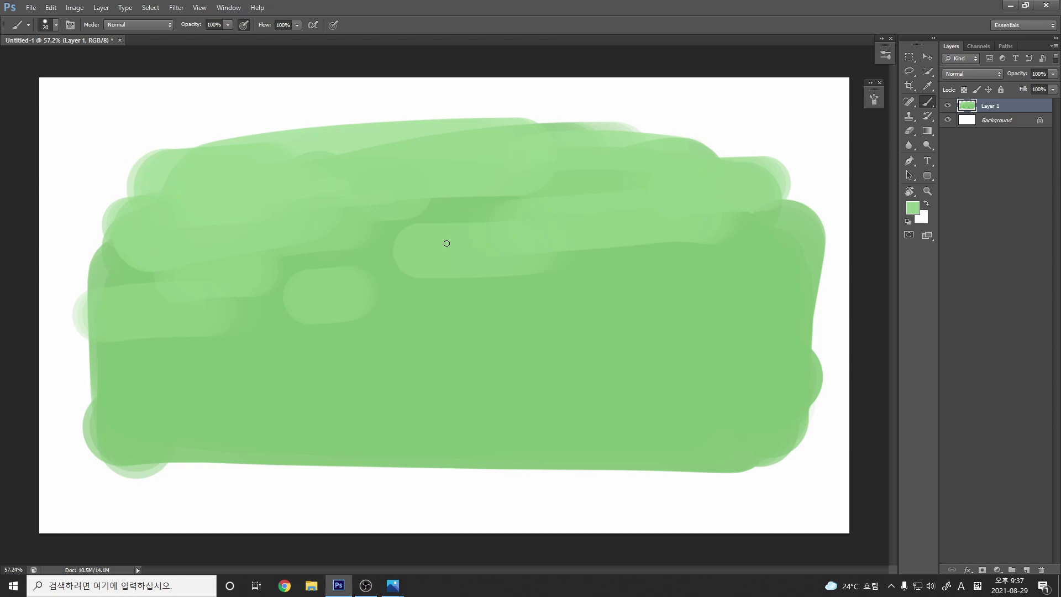
right_click(348, 169)
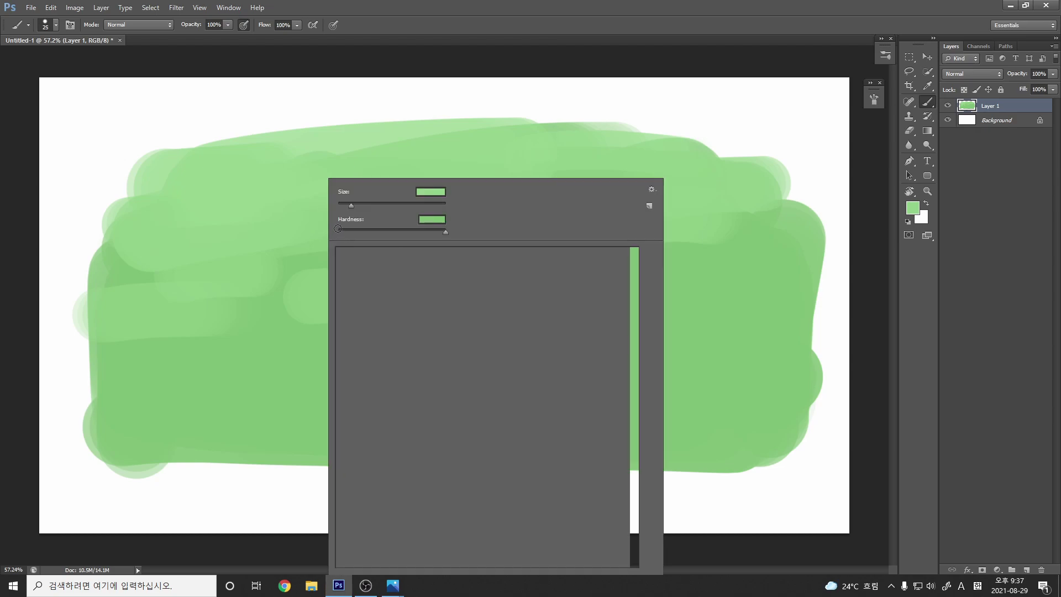
click(301, 171)
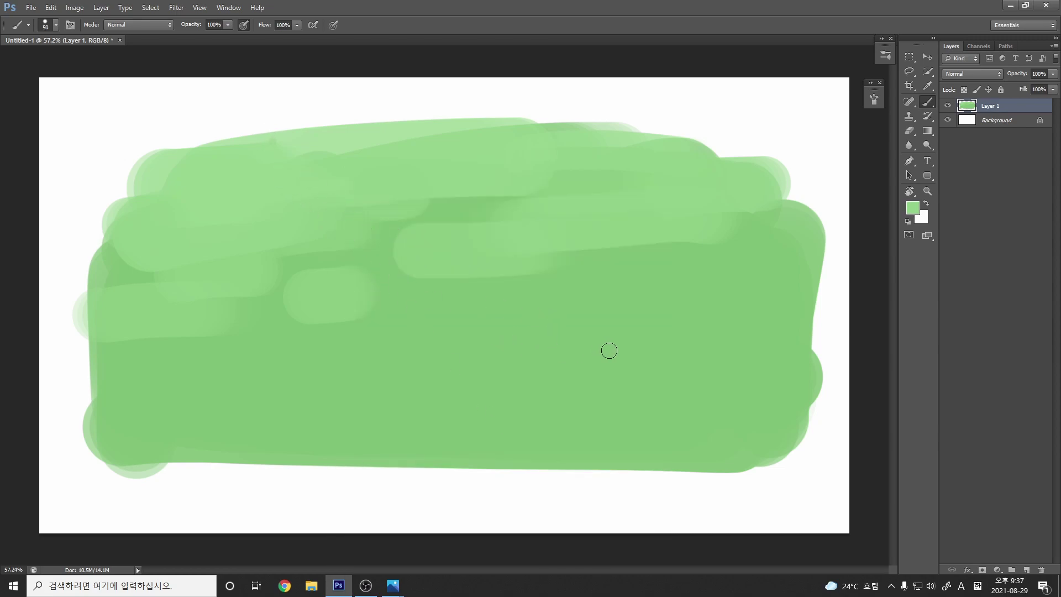
Enlarge the brush to 125 px and blend mid-green strokes into the light green patches across the middle
key(bracketright)
key(bracketright)
key(bracketright)
key(bracketright)
key(bracketright)
key(bracketright)
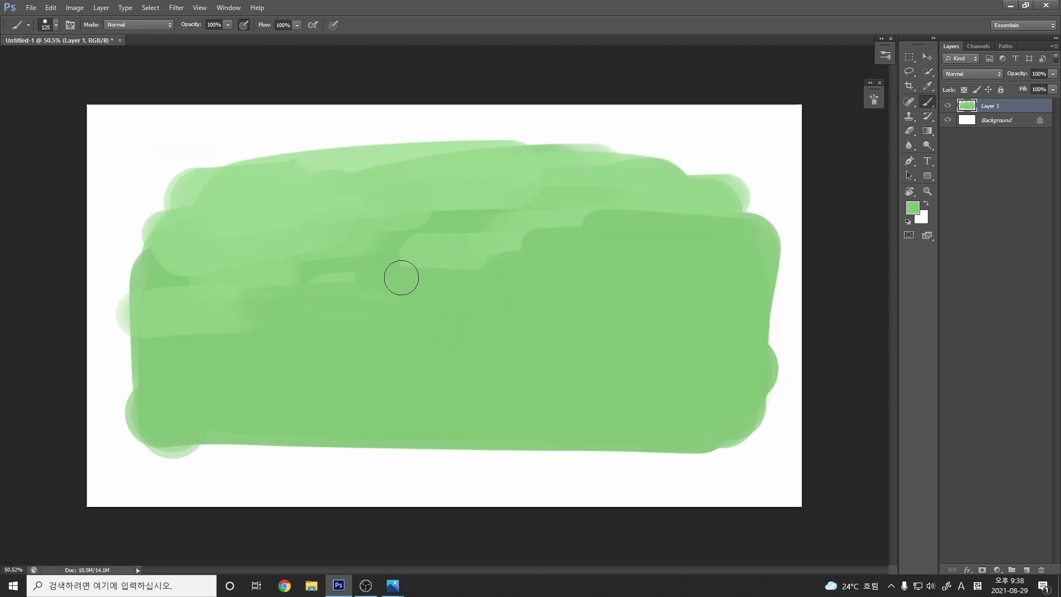
drag(400, 277, 682, 275)
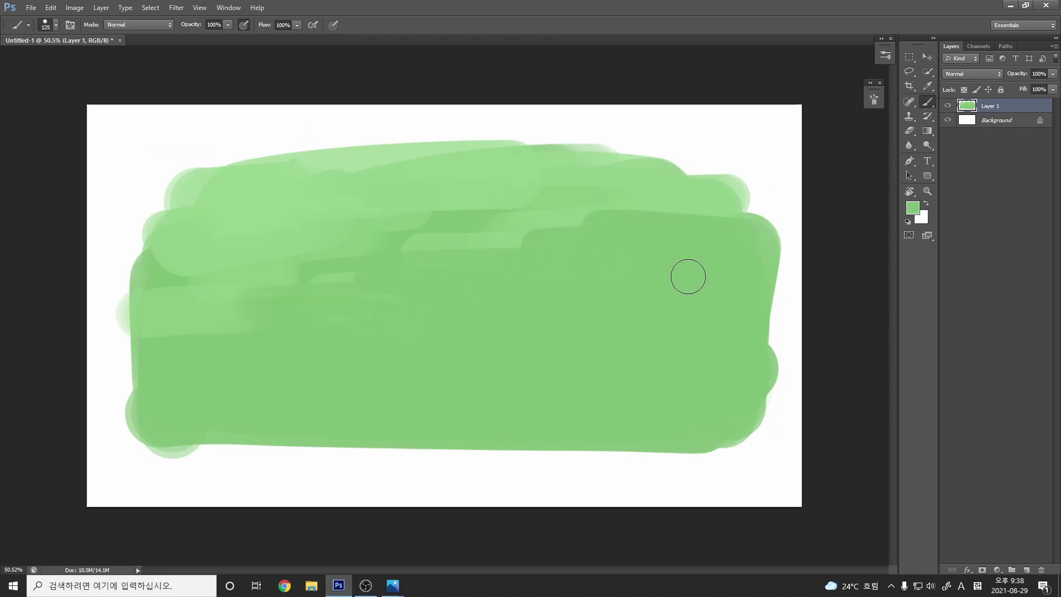
Set the foreground colour to the darker green #5d9f53 and paint a band across the middle of the area
click(917, 211)
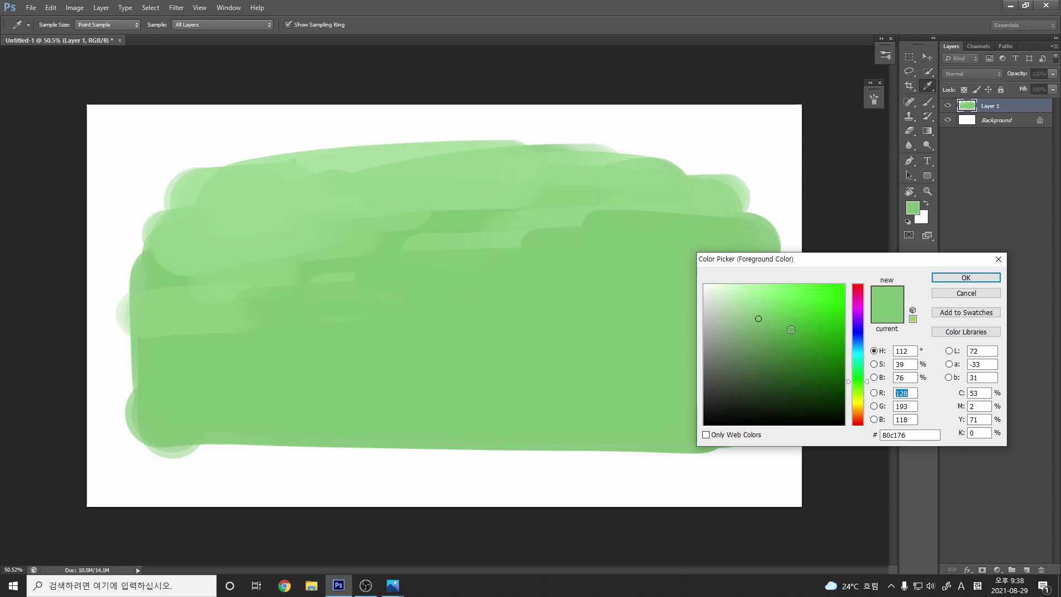
drag(768, 338, 771, 337)
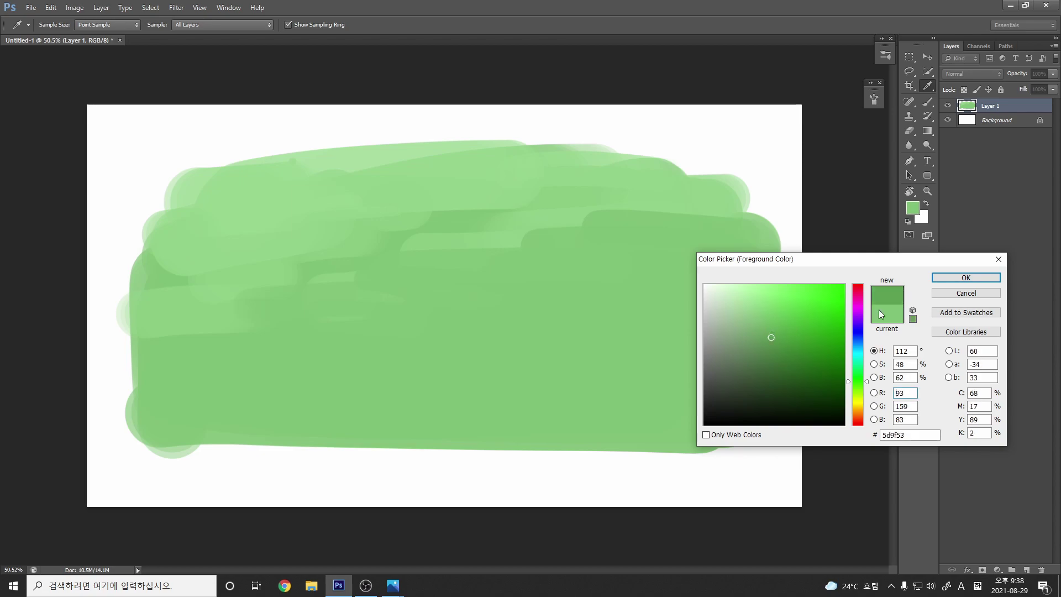
click(965, 278)
key(b)
mouse_move(698, 267)
mouse_down()
mouse_move(461, 309)
mouse_move(688, 307)
mouse_move(216, 337)
mouse_move(161, 354)
mouse_move(494, 365)
mouse_move(687, 360)
mouse_move(713, 345)
mouse_move(644, 299)
mouse_move(683, 278)
mouse_move(710, 295)
mouse_move(647, 287)
mouse_up()
drag(464, 290, 703, 273)
Fill the lower part of the green area with the darker green using a 150 px brush
scroll(503, 312, down, 3)
scroll(527, 310, up, 3)
key(bracketleft)
key(bracketleft)
key(bracketleft)
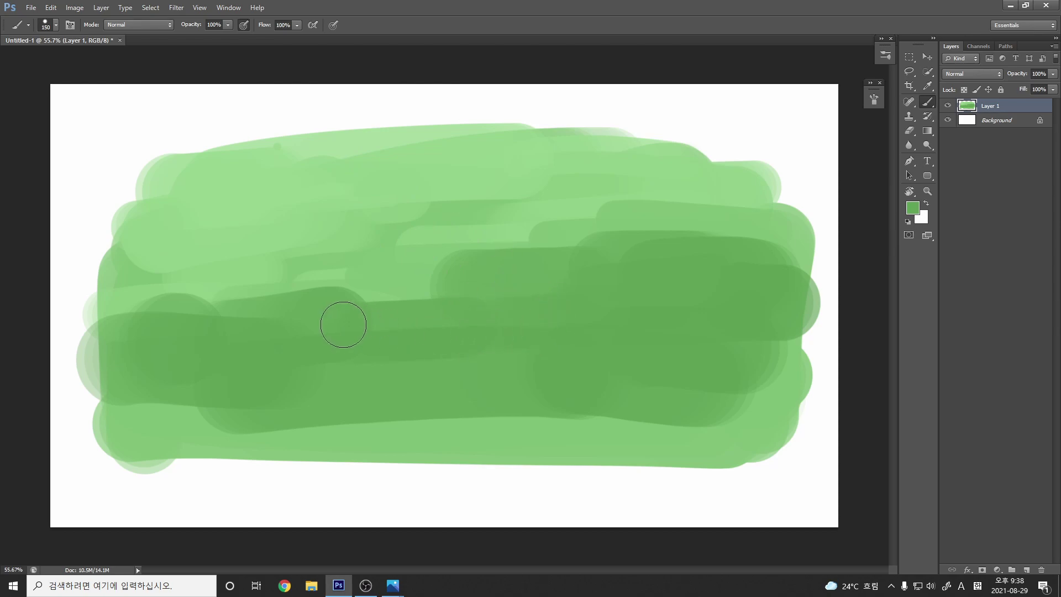
mouse_move(538, 349)
mouse_down()
mouse_move(786, 338)
mouse_move(620, 386)
mouse_move(300, 391)
mouse_move(152, 427)
mouse_move(767, 445)
mouse_up()
key(bracketleft)
key(bracketleft)
key(bracketleft)
key(bracketleft)
key(bracketleft)
key(bracketleft)
key(bracketleft)
key(bracketleft)
key(bracketleft)
key(bracketleft)
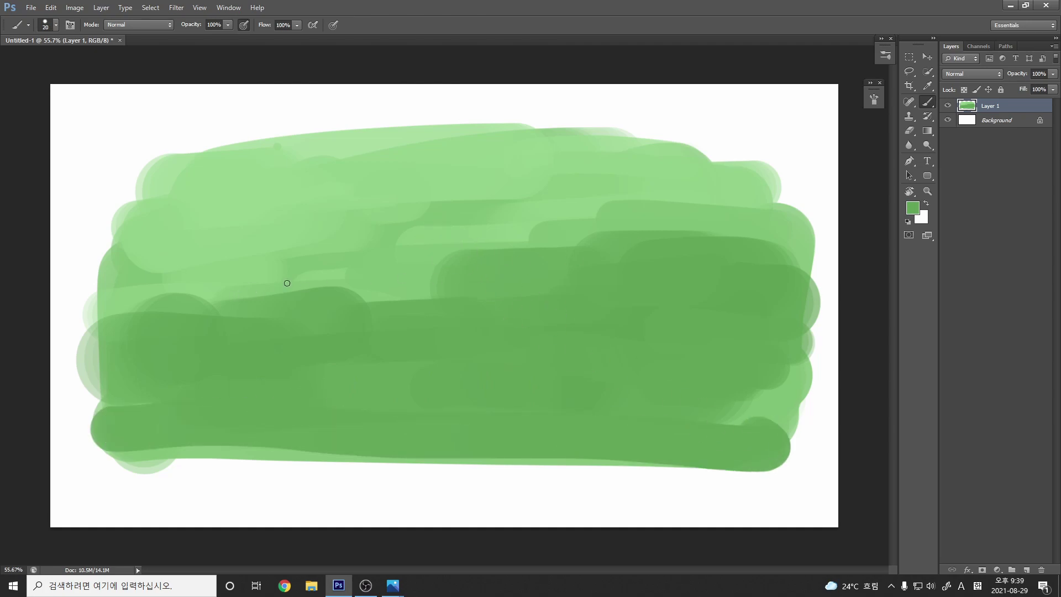
key(bracketright)
key(bracketright)
key(bracketright)
key(bracketright)
key(bracketright)
key(bracketright)
key(bracketright)
key(bracketright)
key(bracketright)
key(bracketright)
mouse_move(441, 259)
mouse_down()
mouse_move(382, 280)
mouse_move(414, 260)
mouse_up()
Set the foreground colour to the yellowish green #70a357 and paint it along the upper edge of the dark band on both sides
click(912, 207)
drag(800, 263, 756, 247)
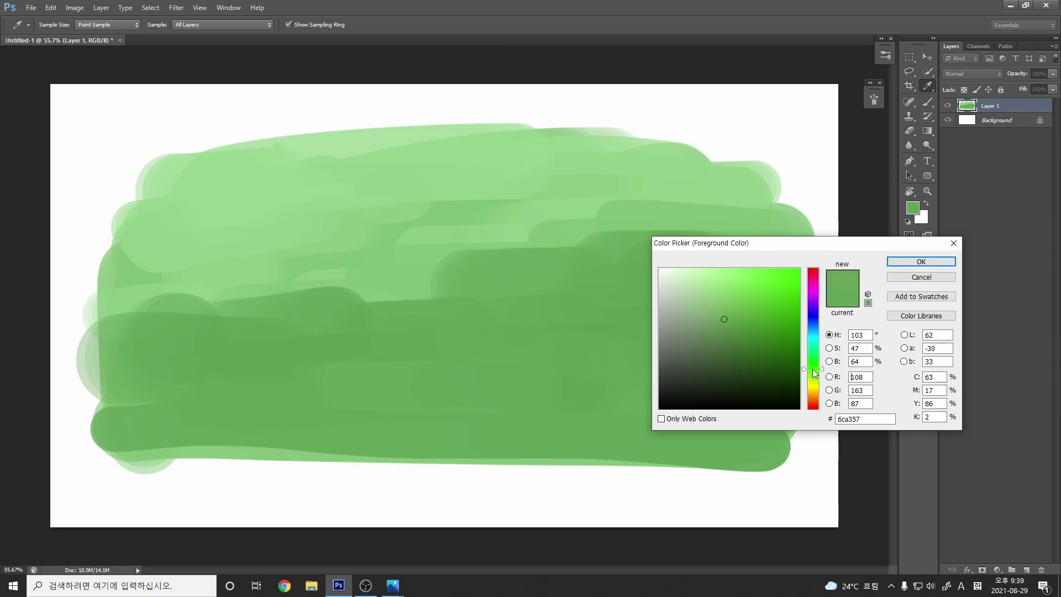
click(921, 262)
key(b)
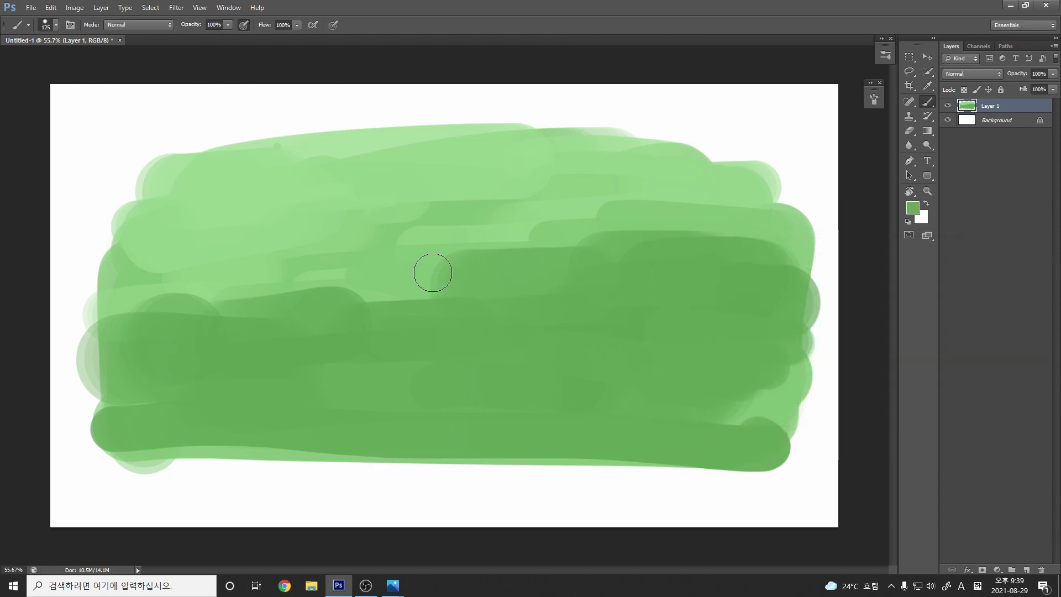
mouse_move(147, 288)
mouse_down()
mouse_move(291, 278)
mouse_move(315, 299)
mouse_move(344, 367)
mouse_move(413, 364)
mouse_move(447, 341)
mouse_move(213, 279)
mouse_move(205, 300)
mouse_move(313, 301)
mouse_move(128, 319)
mouse_move(330, 305)
mouse_move(292, 294)
mouse_move(368, 290)
mouse_up()
key(bracketright)
drag(271, 267, 324, 265)
drag(347, 307, 408, 302)
mouse_move(537, 329)
mouse_down()
mouse_move(507, 353)
mouse_move(604, 289)
mouse_up()
mouse_move(812, 202)
mouse_down()
mouse_move(679, 213)
mouse_move(819, 239)
mouse_move(664, 262)
mouse_move(748, 256)
mouse_move(762, 233)
mouse_move(545, 236)
mouse_move(707, 240)
mouse_move(732, 261)
mouse_move(617, 245)
mouse_move(663, 237)
mouse_up()
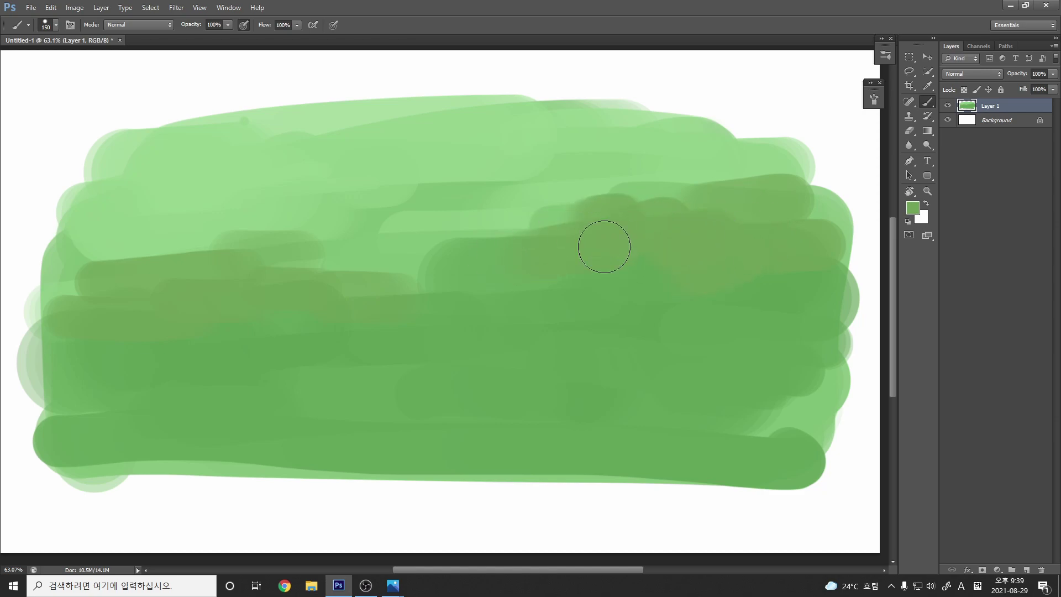
Set the foreground colour to the pale yellowish green #93c078 and paint patches above the dark band on the right
click(913, 209)
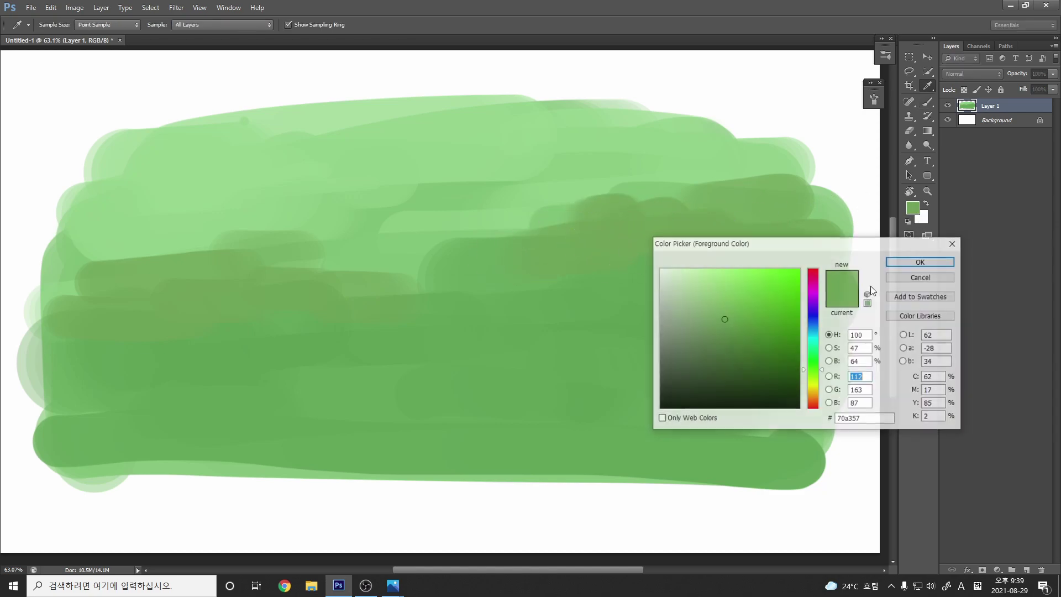
click(597, 204)
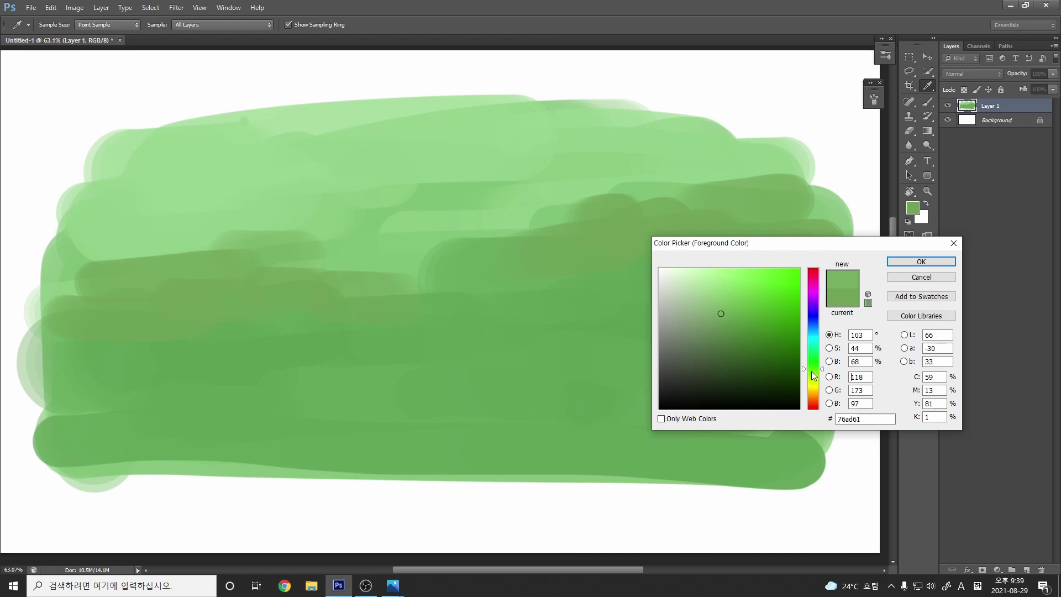
drag(813, 369, 813, 372)
click(719, 307)
drag(718, 306, 714, 304)
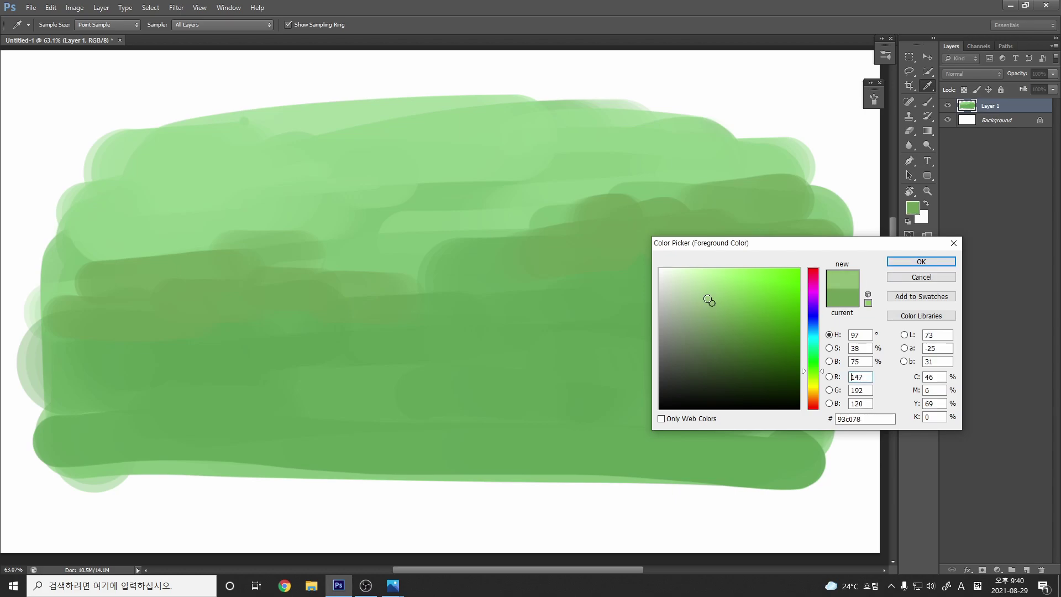
click(912, 261)
key(bracketleft)
key(bracketleft)
drag(597, 198, 490, 208)
drag(733, 191, 701, 194)
mouse_move(648, 305)
mouse_down()
mouse_move(637, 306)
mouse_move(663, 301)
mouse_up()
key(bracketleft)
key(bracketleft)
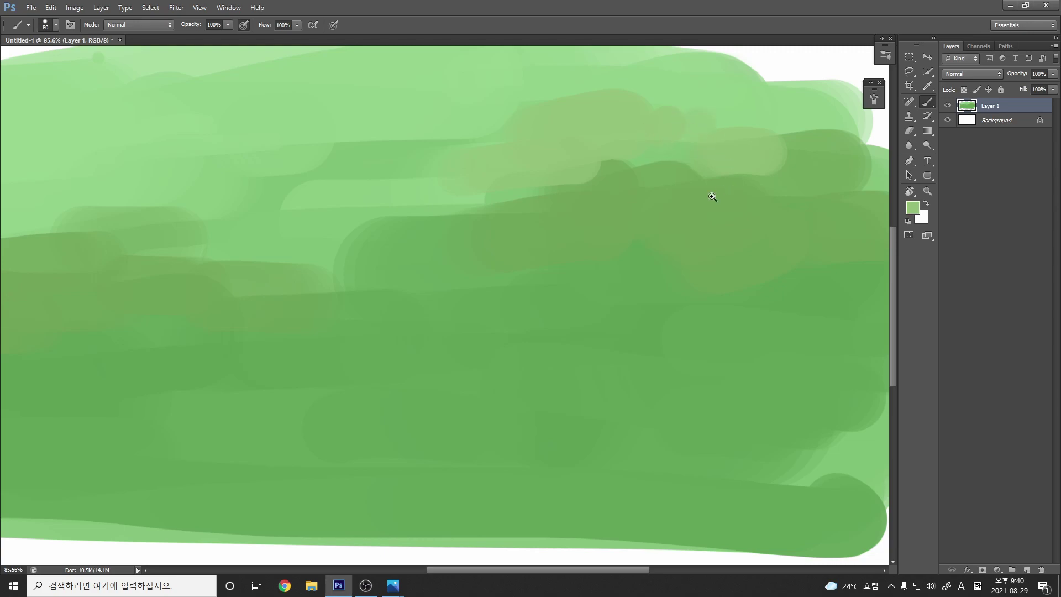
scroll(718, 193, down, 3)
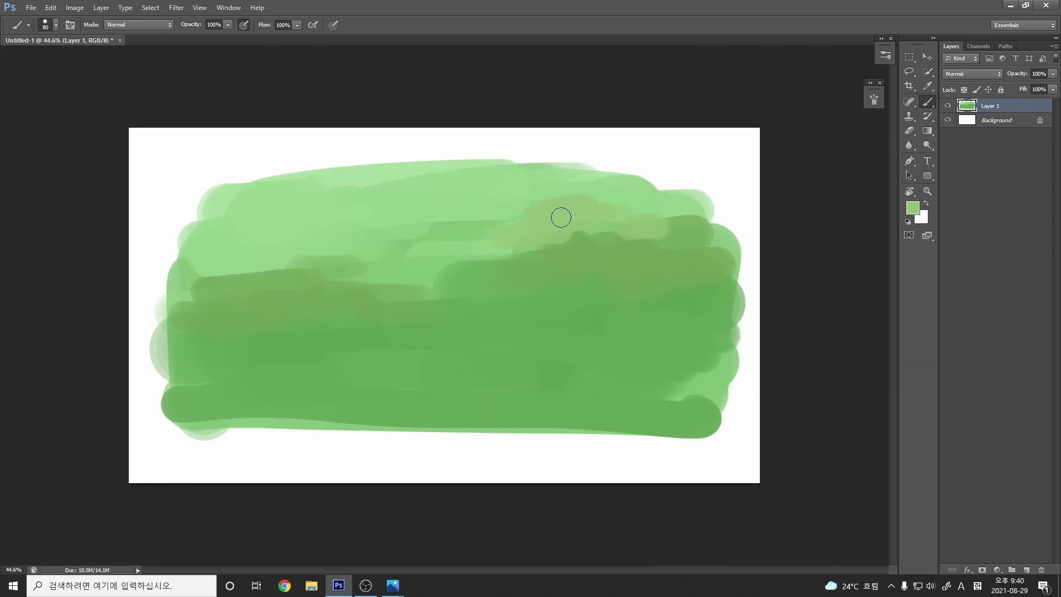
Choose a more saturated yellow-green and paint strokes across the upper right and upper left with a smaller brush
click(912, 208)
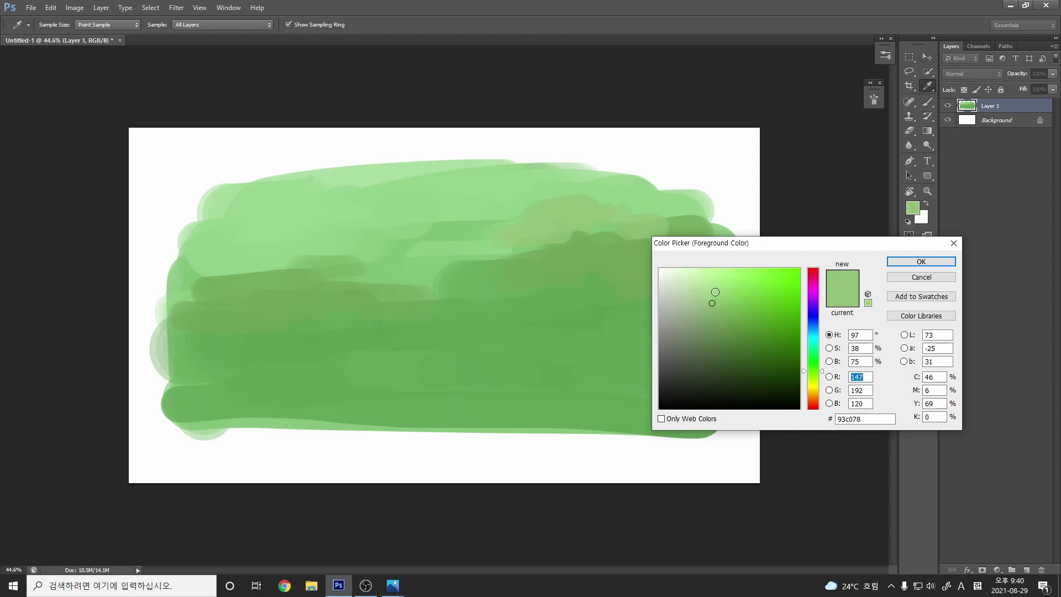
click(723, 307)
click(906, 261)
mouse_move(624, 206)
mouse_down()
mouse_move(654, 207)
mouse_move(701, 216)
mouse_move(684, 203)
mouse_move(590, 198)
mouse_move(614, 192)
mouse_move(663, 199)
mouse_move(405, 223)
mouse_up()
key(bracketleft)
key(bracketleft)
mouse_move(497, 199)
mouse_down()
mouse_move(668, 189)
mouse_move(531, 188)
mouse_up()
mouse_move(191, 230)
mouse_down()
mouse_move(240, 233)
mouse_move(267, 255)
mouse_move(270, 241)
mouse_move(295, 243)
mouse_move(273, 236)
mouse_move(331, 236)
mouse_move(293, 246)
mouse_move(328, 246)
mouse_move(335, 225)
mouse_move(242, 220)
mouse_up()
Sample a green from the left of the painting and add blending strokes there with a 70 px brush
key(bracketright)
key(bracketright)
key(bracketleft)
key(bracketleft)
alt+click(291, 247)
drag(272, 258, 273, 262)
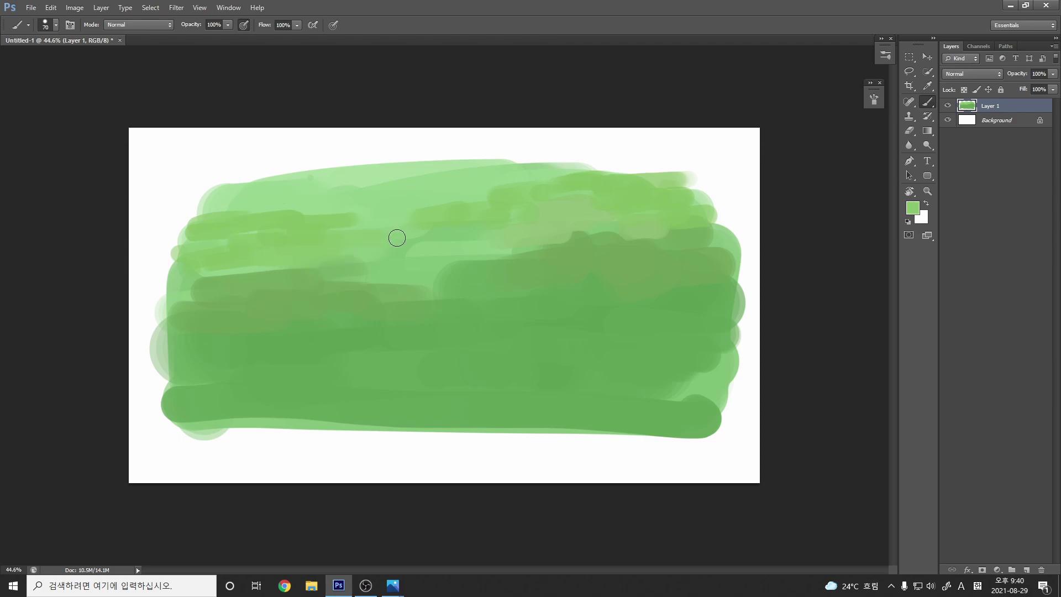
Reduce the brush to 45 px and add thin green strokes along the top middle of the painting
key(bracketleft)
key(bracketleft)
key(bracketleft)
mouse_move(468, 177)
mouse_down()
mouse_move(391, 188)
mouse_move(461, 186)
mouse_up()
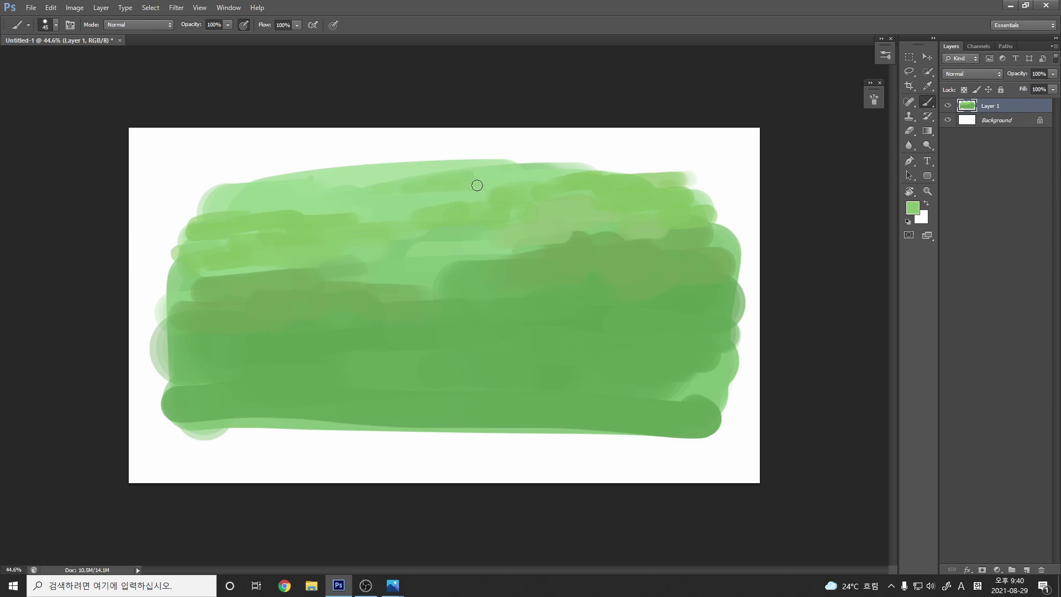
Add fine yellow-green strokes over the upper left and the centre with a smaller brush
key(bracketleft)
key(bracketleft)
key(bracketleft)
key(bracketleft)
mouse_move(269, 187)
mouse_down()
mouse_move(203, 201)
mouse_move(320, 200)
mouse_up()
key(bracketright)
drag(211, 209, 358, 209)
drag(429, 256, 390, 273)
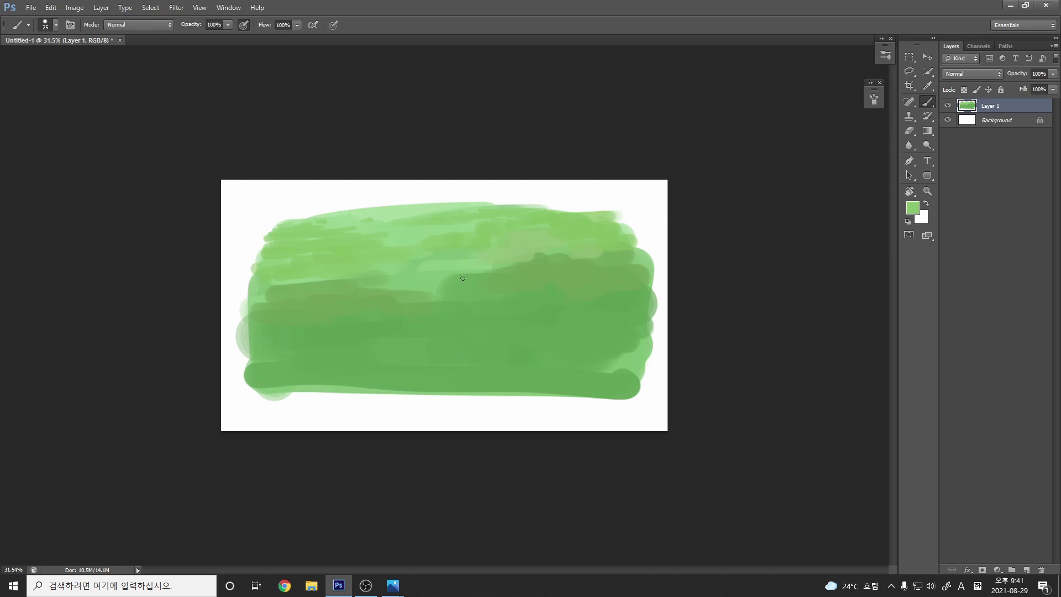
Choose a more saturated mid green and paint strokes over the centre and right middle with a 100 px brush
key(])
key(])
key(])
key(])
scroll(421, 287, up, 1)
alt+click(437, 272)
key(bracketleft)
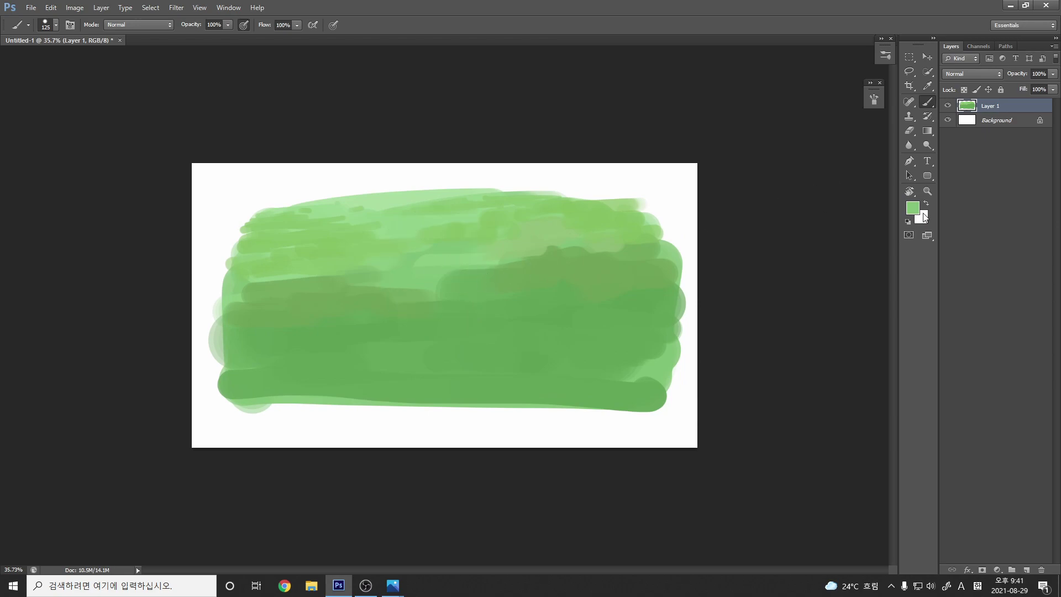
click(912, 208)
click(734, 307)
key(Return)
mouse_move(444, 276)
mouse_down()
mouse_move(550, 272)
mouse_move(555, 304)
mouse_move(640, 317)
mouse_move(617, 298)
mouse_up()
key(4)
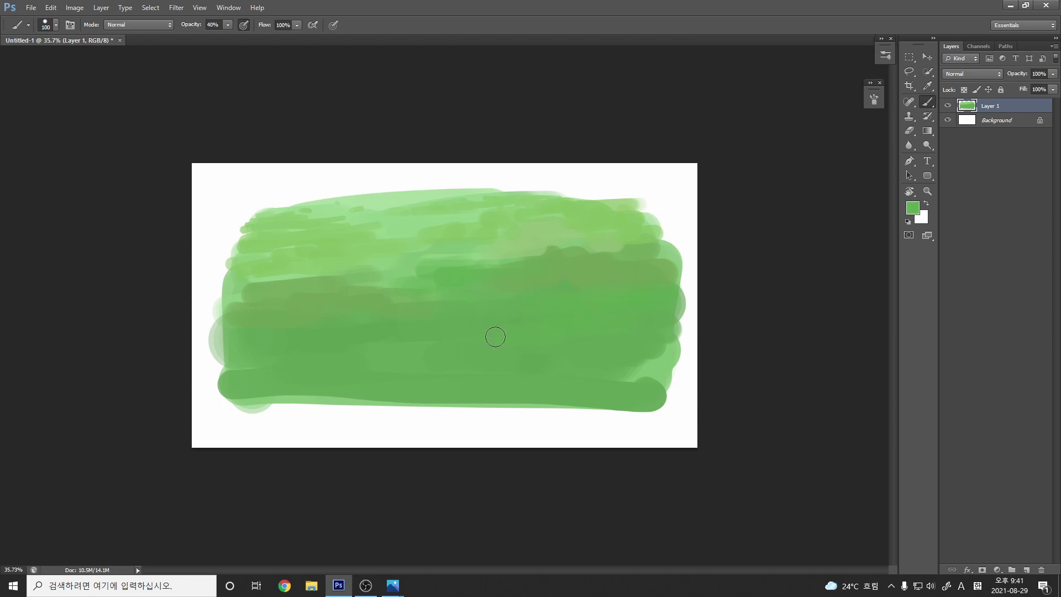
Set the foreground to a cooler green with hue 134° and paint strokes over the lower left at 100% opacity
key(0)
click(912, 207)
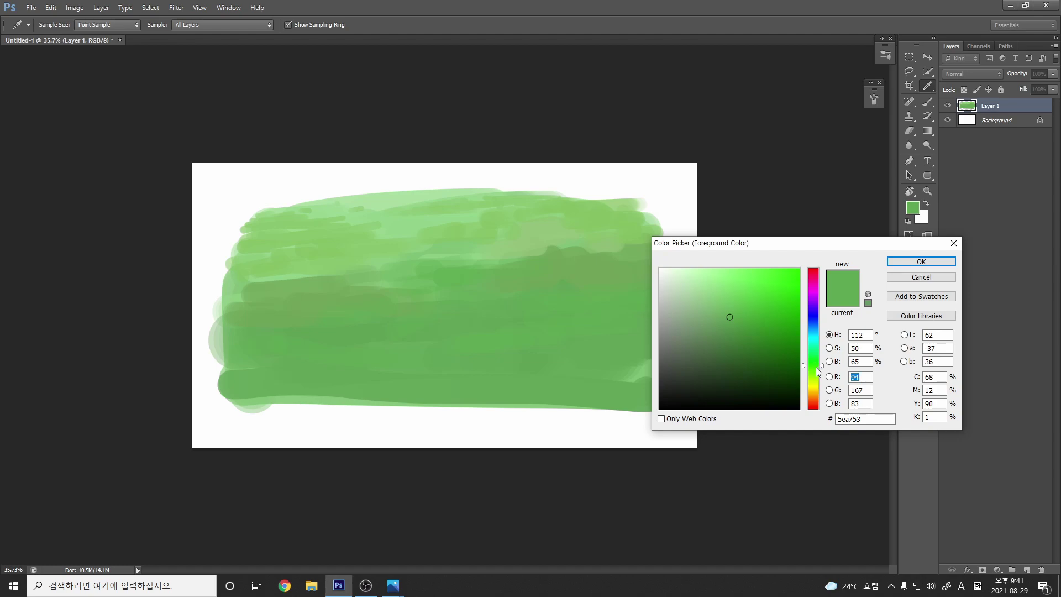
drag(816, 371, 813, 357)
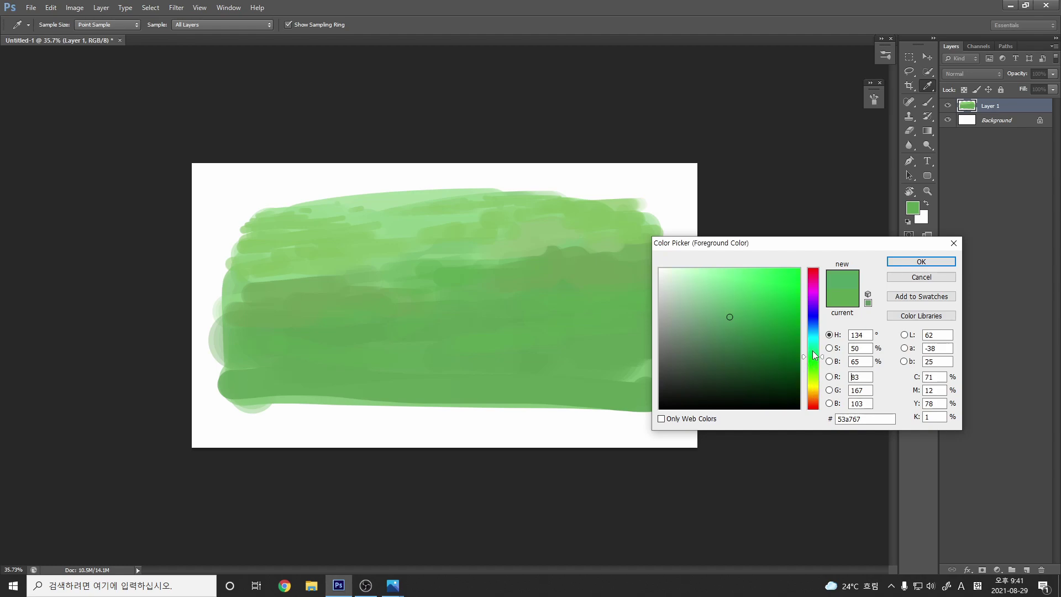
click(740, 317)
key(Return)
drag(233, 347, 308, 367)
drag(223, 390, 345, 382)
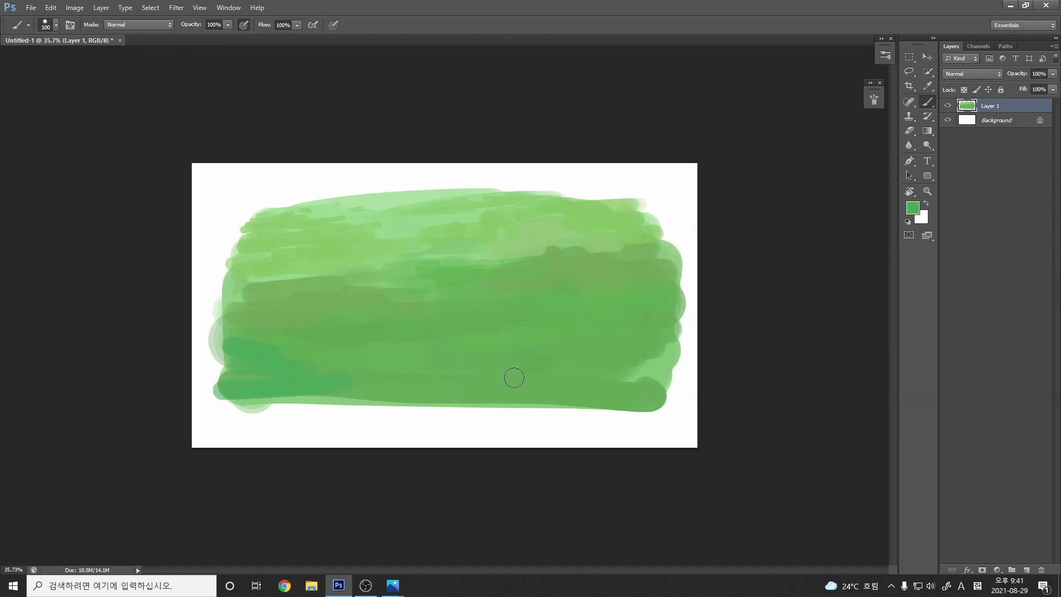
Choose a darker green and paint strokes over the lower left corner and along the bottom with a 125 px brush
click(913, 213)
click(746, 333)
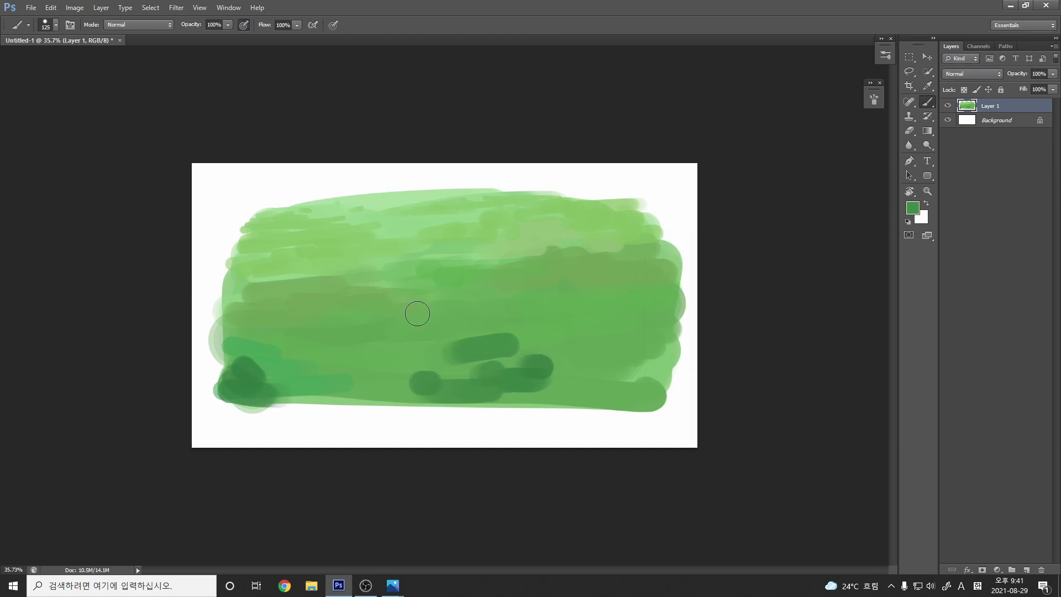
mouse_move(458, 363)
mouse_down()
mouse_move(368, 388)
mouse_move(530, 399)
mouse_move(542, 368)
mouse_move(521, 398)
mouse_move(632, 399)
mouse_up()
alt+click(443, 353)
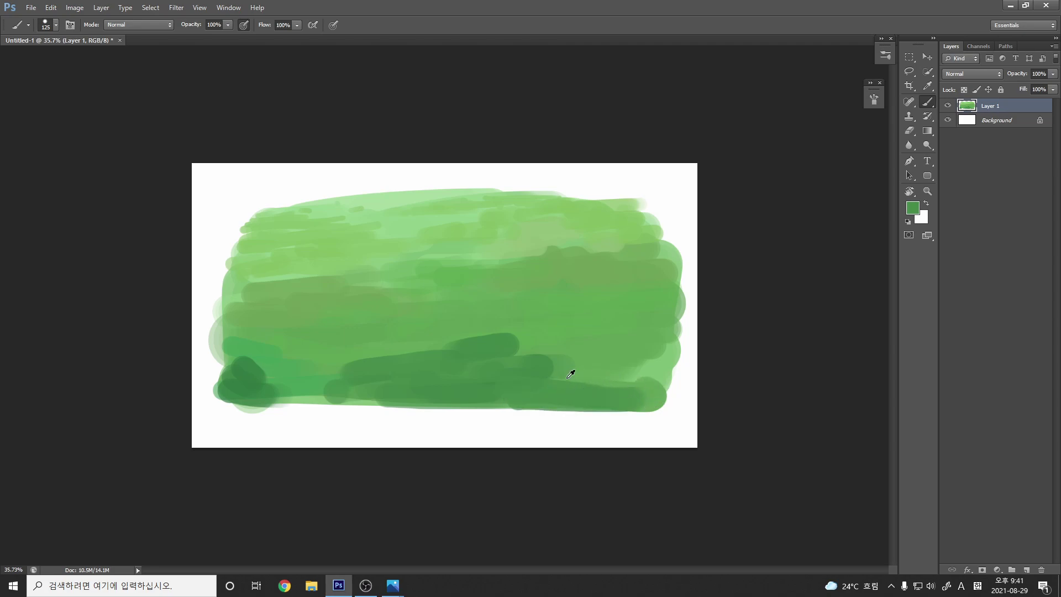
Sample greens from the lower area and add blending strokes across the lower right and centre
alt+click(509, 380)
drag(526, 348, 611, 347)
mouse_move(554, 364)
mouse_down()
mouse_move(600, 365)
mouse_move(636, 381)
mouse_up()
alt+click(573, 345)
mouse_move(536, 332)
mouse_down()
mouse_move(502, 315)
mouse_move(467, 318)
mouse_up()
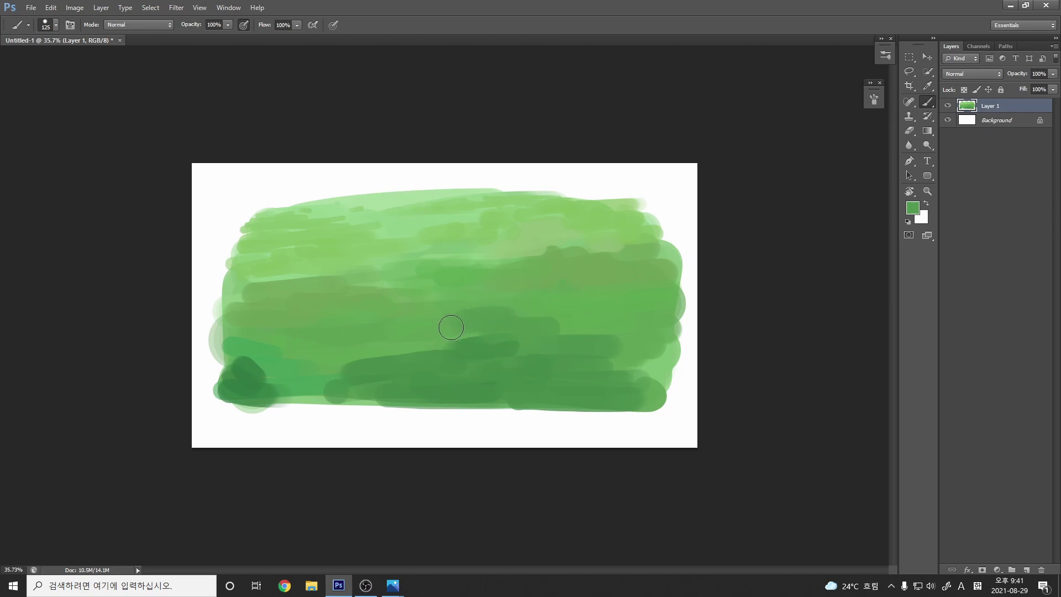
key(bracketleft)
key(bracketleft)
key(bracketleft)
key(bracketleft)
key(bracketleft)
key(bracketleft)
key(bracketleft)
key(bracketleft)
key(bracketleft)
mouse_move(411, 210)
mouse_down()
mouse_move(476, 240)
mouse_move(469, 262)
mouse_up()
key(ctrl+alt+z)
key(ctrl+alt+z)
key(ctrl+alt+z)
key(ctrl+alt+z)
Sample dark greens from the painting and add strokes along the right side with a 90 px brush
key(bracketright)
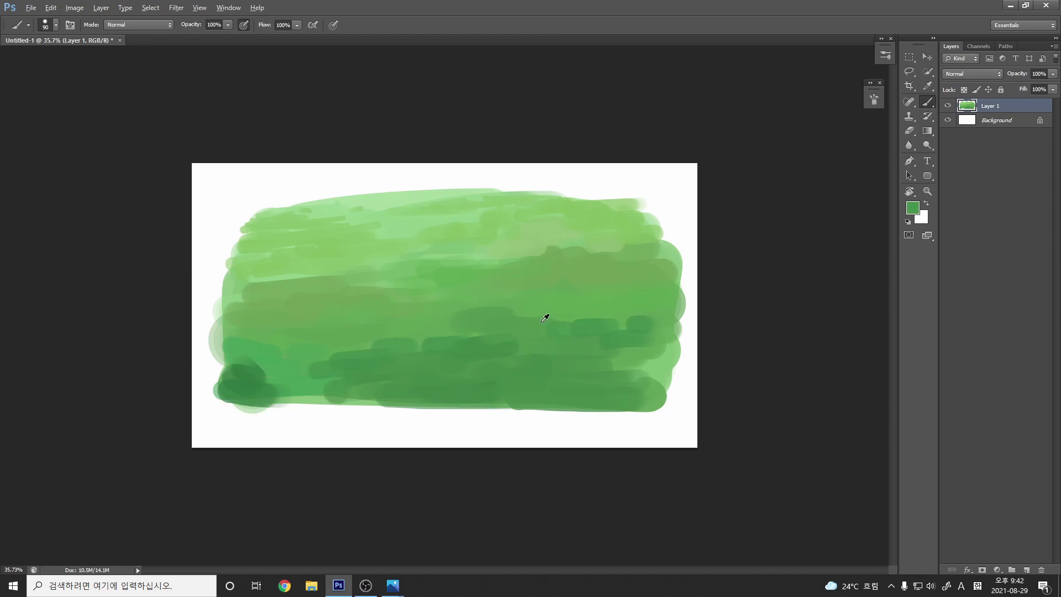
alt+click(544, 319)
mouse_move(583, 331)
mouse_down()
mouse_move(630, 328)
mouse_move(613, 313)
mouse_move(654, 310)
mouse_move(599, 301)
mouse_move(683, 298)
mouse_move(687, 310)
mouse_up()
alt+click(635, 331)
mouse_move(647, 339)
mouse_down()
mouse_move(581, 379)
mouse_move(636, 359)
mouse_up()
Mark the light upper area and the mid-tone area with circled numbers 1 and 2 using a 10 px brush
key(bracketleft)
key(bracketleft)
scroll(519, 318, up, 2)
key(bracketleft)
key(bracketleft)
key(bracketleft)
key(bracketleft)
key(bracketleft)
key(bracketleft)
key(bracketleft)
key(bracketleft)
key(bracketleft)
key(bracketleft)
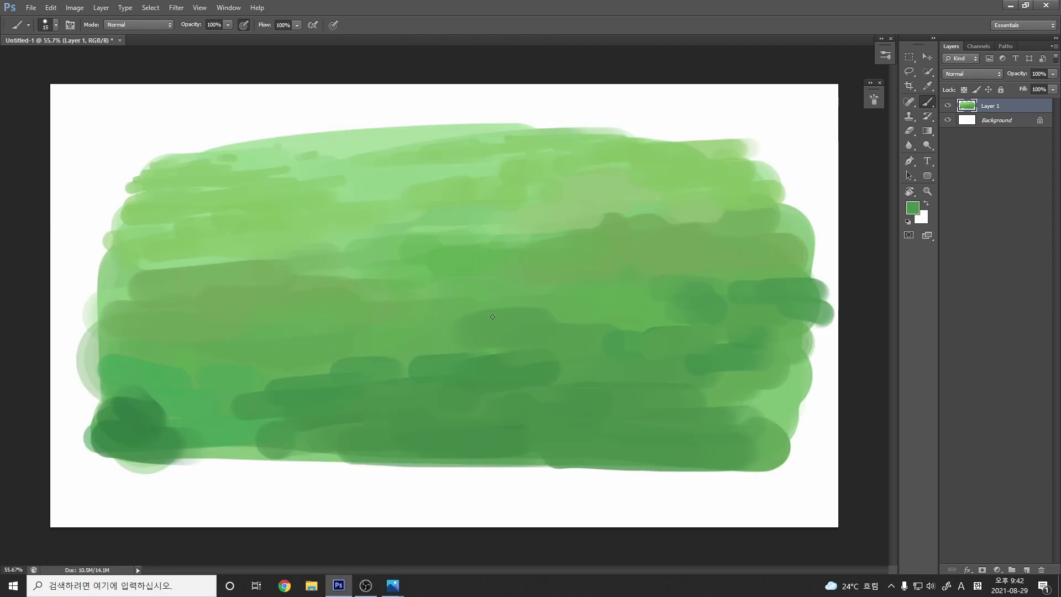
drag(512, 305, 504, 309)
key(bracketleft)
key(bracketleft)
key(bracketleft)
key(bracketleft)
key(bracketleft)
key(bracketleft)
mouse_move(228, 304)
mouse_down()
mouse_move(282, 285)
mouse_move(213, 288)
mouse_up()
drag(389, 189, 401, 188)
drag(227, 264, 265, 278)
mouse_move(280, 239)
mouse_down()
mouse_move(343, 210)
mouse_move(327, 228)
mouse_up()
drag(285, 228, 301, 255)
Undo the circled number marks and lines drawn over the painting
key(ctrl+alt+z)
key(ctrl+alt+z)
key(ctrl+alt+z)
key(ctrl+alt+z)
key(ctrl+alt+z)
key(ctrl+alt+z)
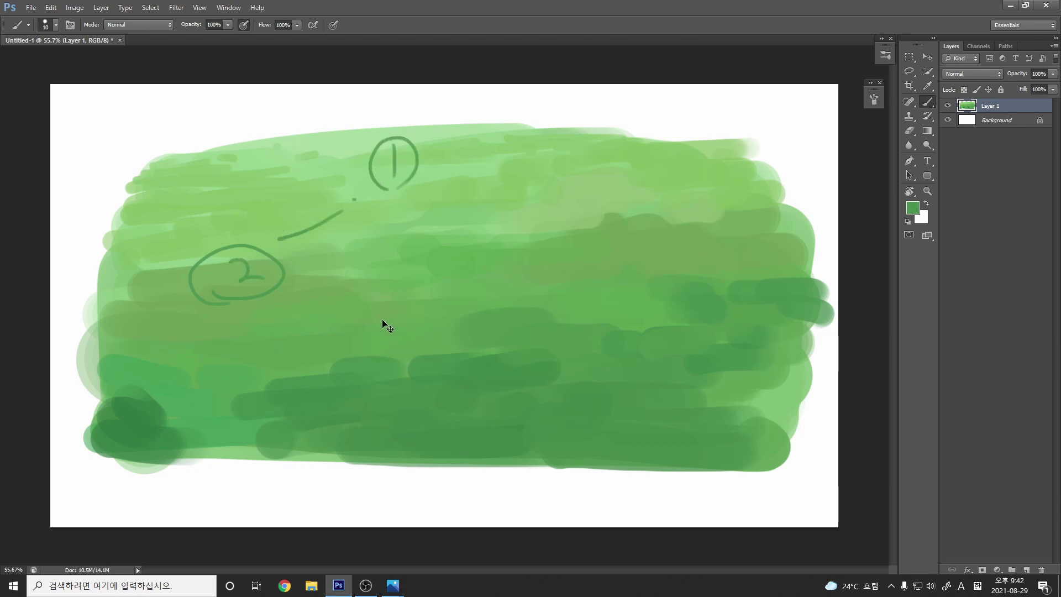
key(ctrl+alt+z)
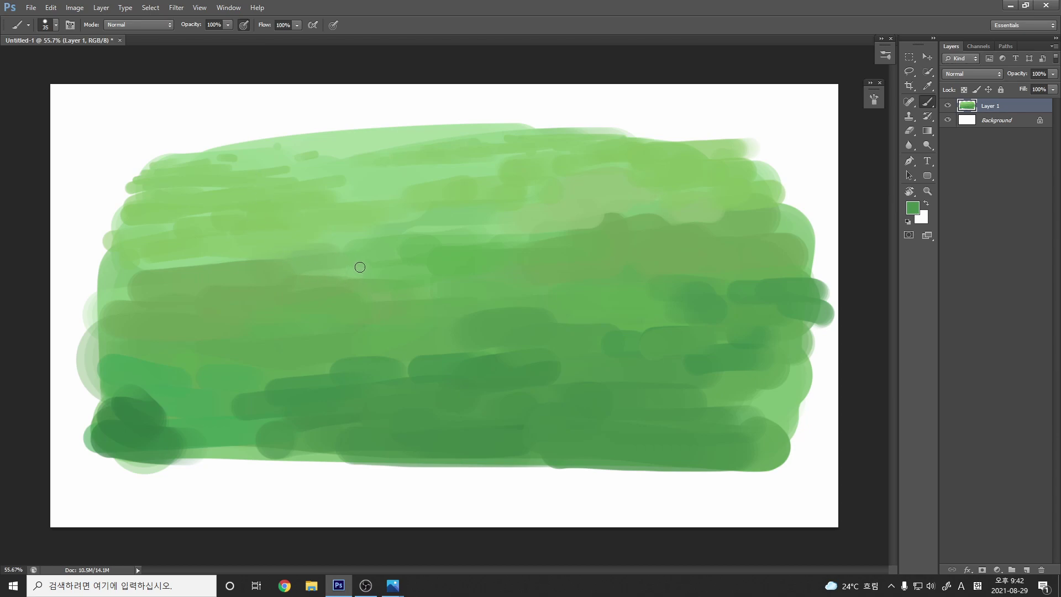
Sample greens from the centre and paint short overlapping strokes across the left middle and upper right with a 40 px brush
alt+click(500, 321)
key(])
mouse_move(149, 285)
mouse_down()
mouse_move(171, 285)
mouse_move(160, 271)
mouse_up()
alt+click(525, 324)
drag(117, 280, 254, 273)
drag(254, 273, 271, 276)
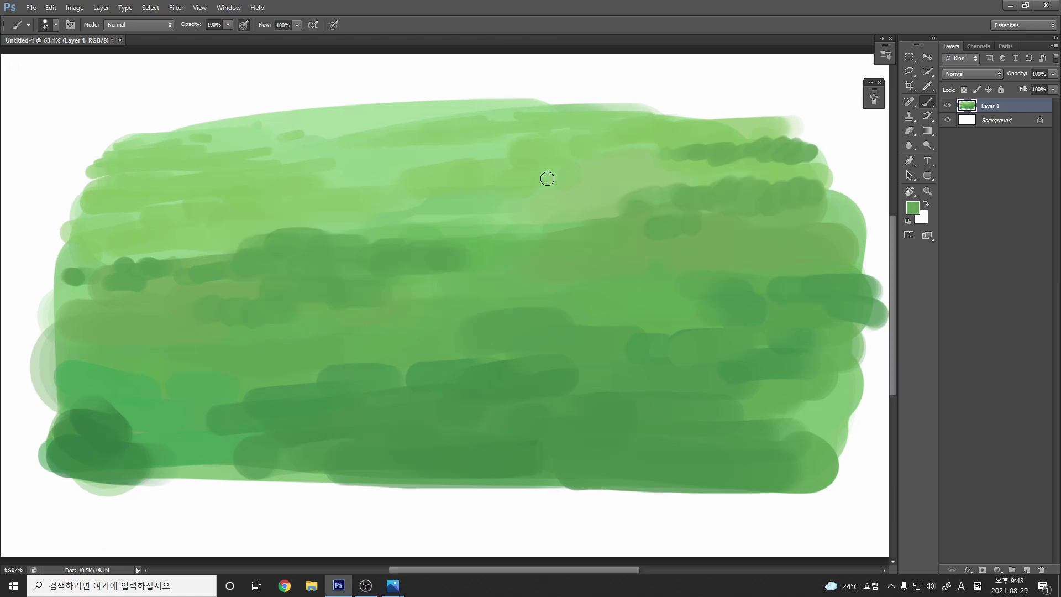
drag(563, 235, 508, 250)
Sample a lighter green and add thin horizontal strokes across the upper part of the painting with 30 and 25 px brushes
scroll(509, 251, up, 4)
key(bracketleft)
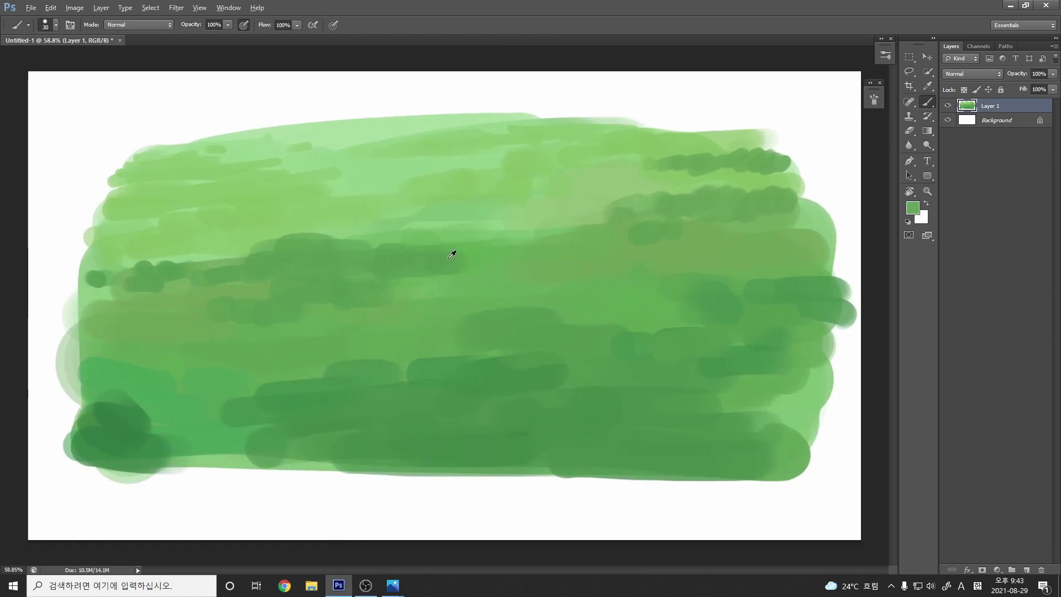
alt+click(437, 232)
drag(207, 198, 505, 181)
key(bracketleft)
drag(351, 206, 411, 209)
drag(412, 194, 445, 193)
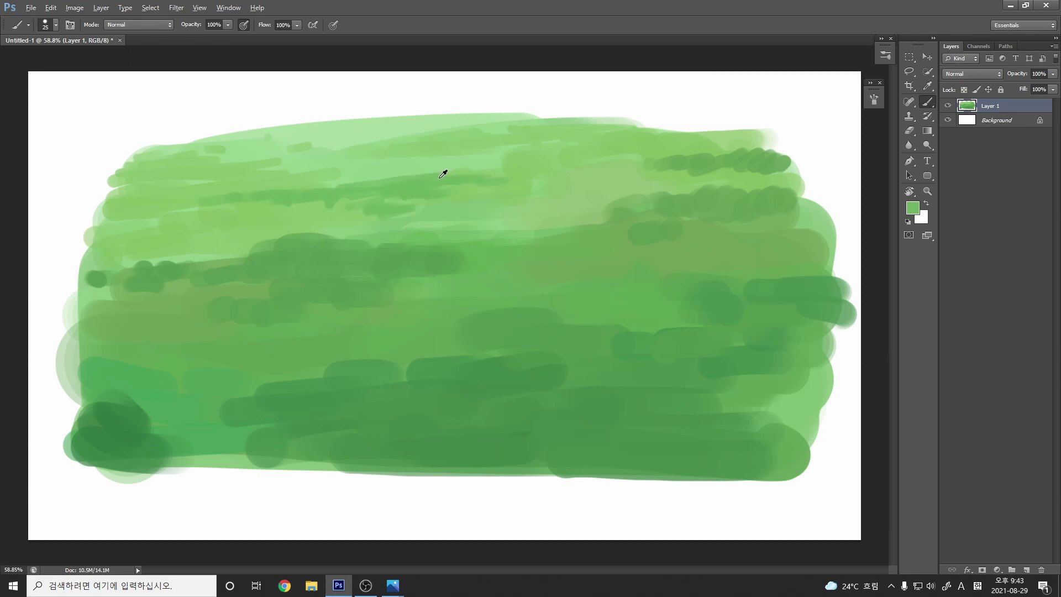
drag(549, 148, 445, 152)
Switch to the Blur tool and enlarge its brush to 250 px
mouse_move(587, 343)
mouse_down()
mouse_move(523, 343)
mouse_move(559, 344)
mouse_up()
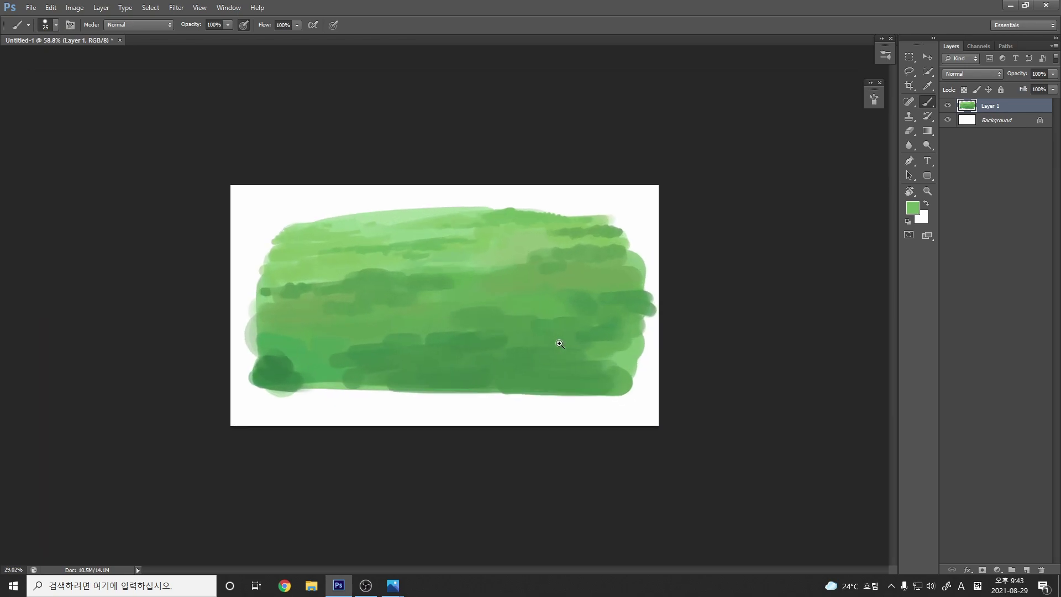
scroll(559, 344, up, 2)
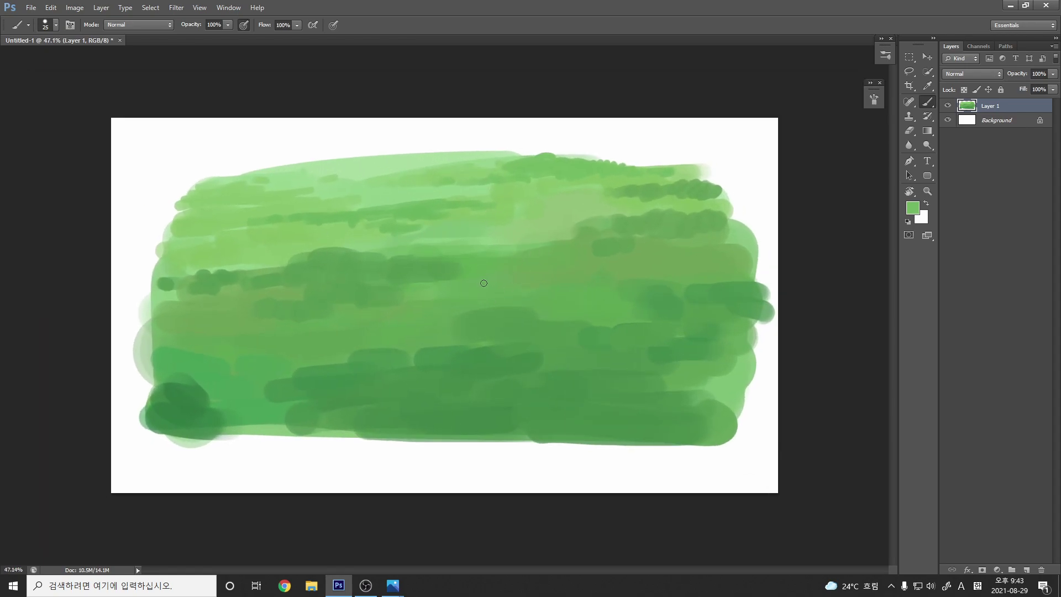
click(909, 146)
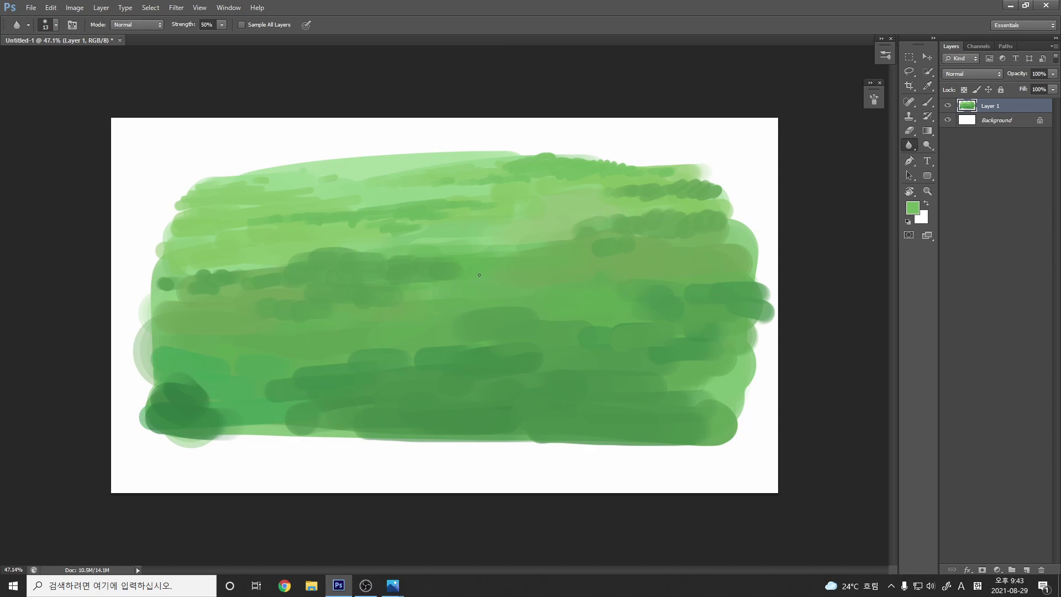
scroll(478, 272, up, 3)
key(bracketright)
key(bracketright)
key(bracketright)
key(bracketright)
key(bracketright)
key(bracketright)
key(bracketright)
key(bracketright)
key(bracketright)
key(bracketright)
key(bracketright)
key(bracketright)
key(bracketright)
key(bracketright)
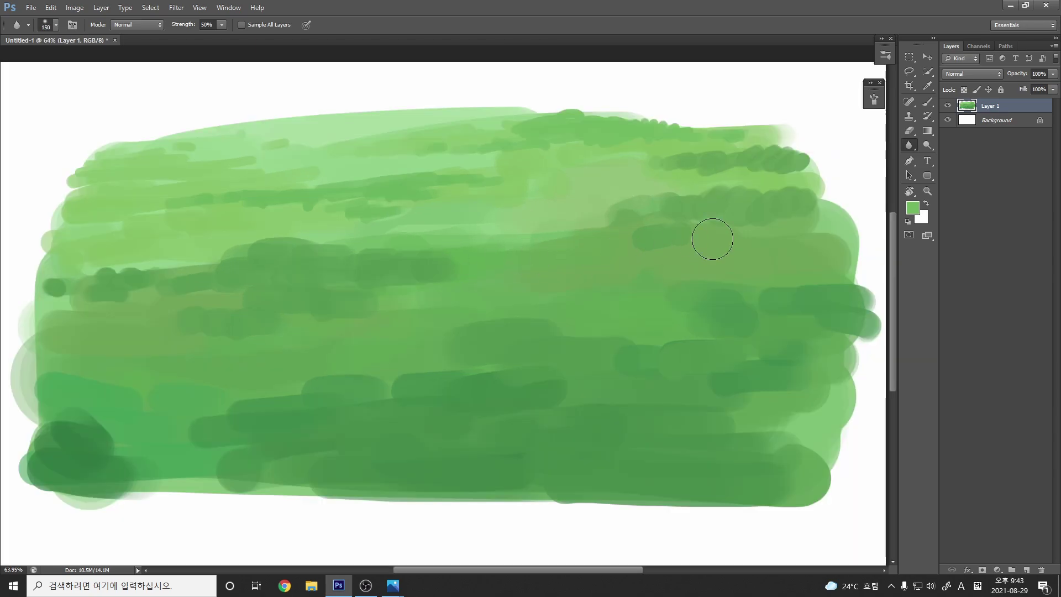
click(907, 146)
key(bracketright)
key(bracketright)
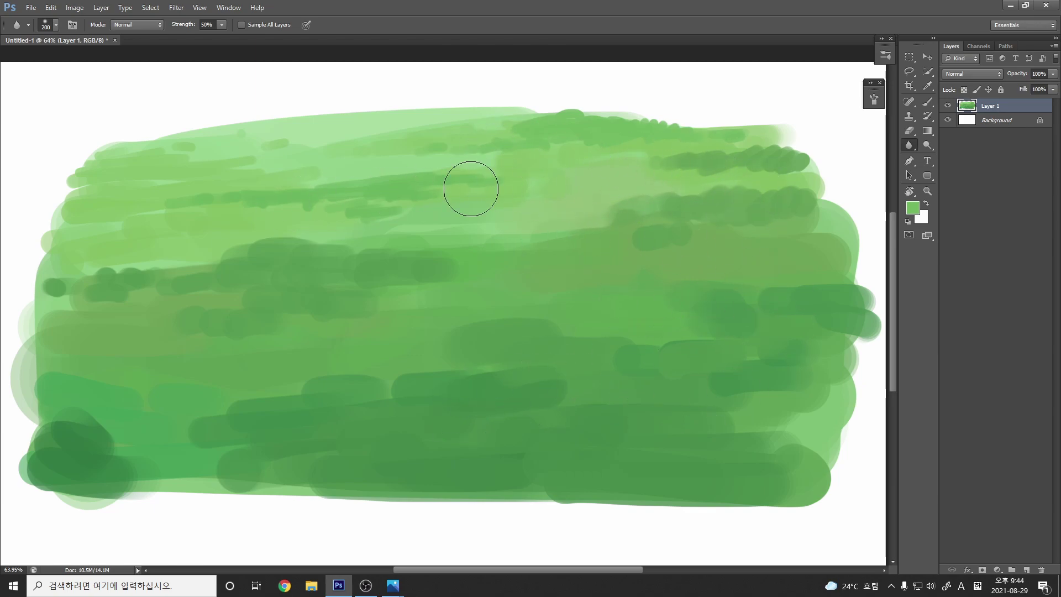
key(bracketright)
scroll(366, 299, up, 2)
mouse_move(366, 299)
mouse_down()
mouse_move(448, 300)
mouse_move(467, 317)
mouse_up()
Switch to the Smudge tool and smear the edges of the dark strokes in the centre, enlarging the brush to 60 px
right_click(908, 146)
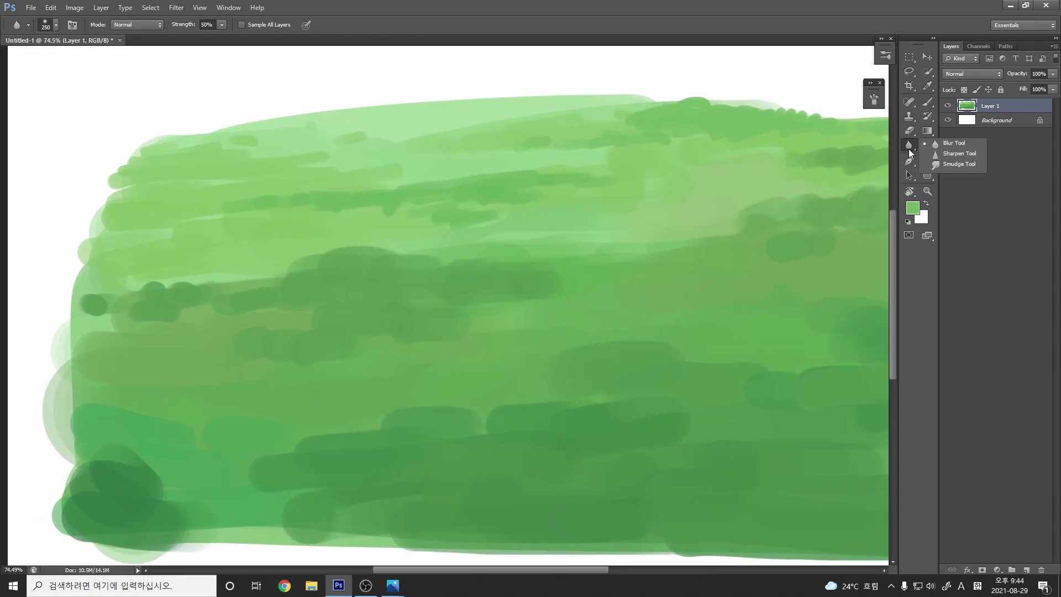
click(953, 165)
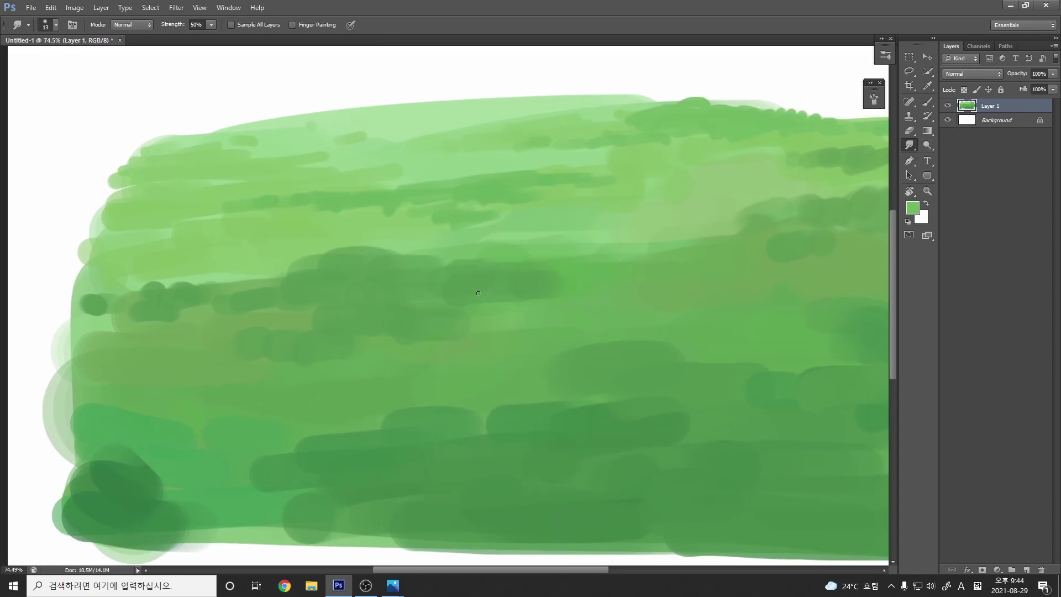
mouse_move(518, 292)
mouse_down()
mouse_move(573, 280)
mouse_move(535, 274)
mouse_move(590, 275)
mouse_up()
key(bracketright)
key(bracketright)
scroll(630, 228, down, 3)
scroll(625, 257, up, 3)
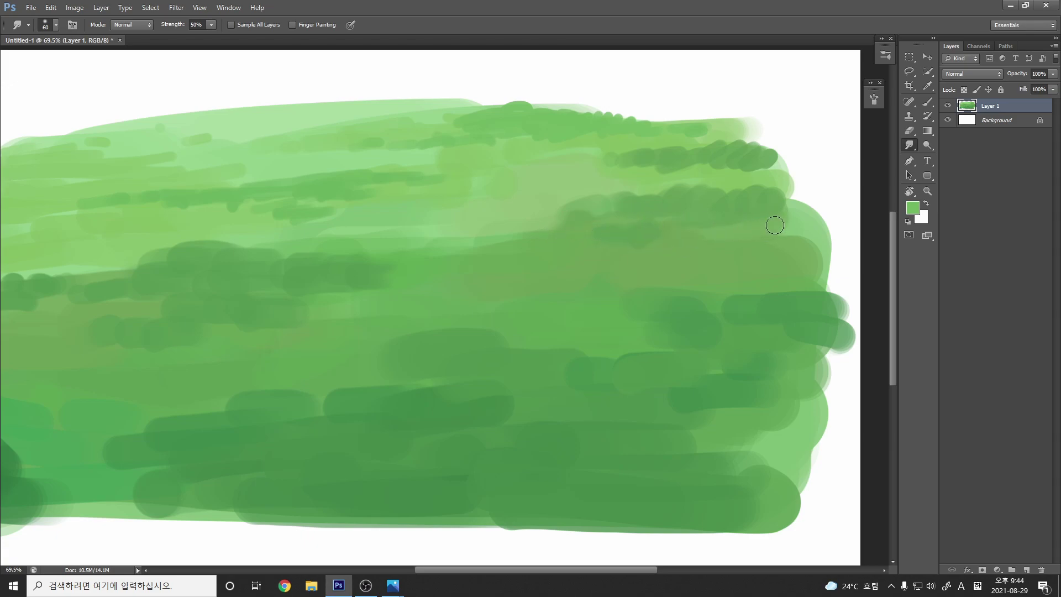
scroll(765, 230, down, 4)
scroll(573, 315, up, 3)
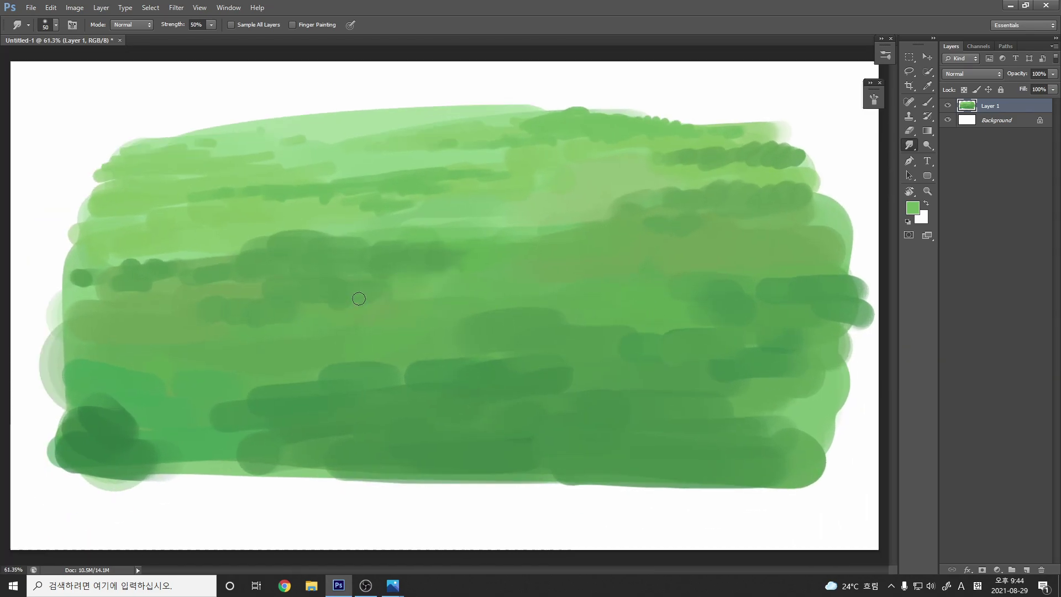
Smudge the stroke edges across the left, lower middle and right of the painting, varying the brush between 20 and 70 px
key(bracketleft)
key(bracketleft)
key(bracketright)
key(bracketright)
key(bracketright)
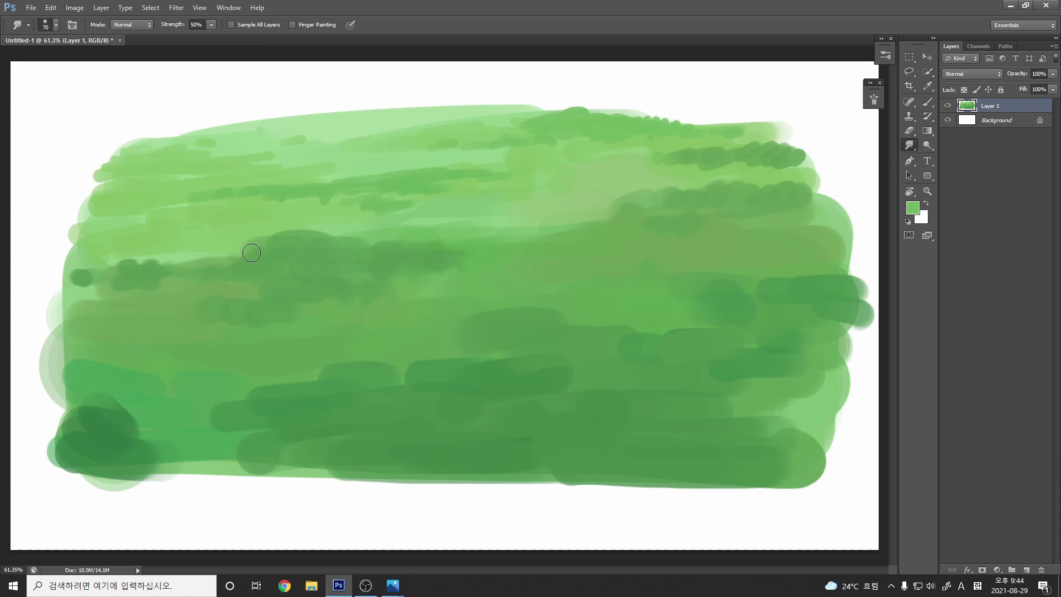
key(bracketleft)
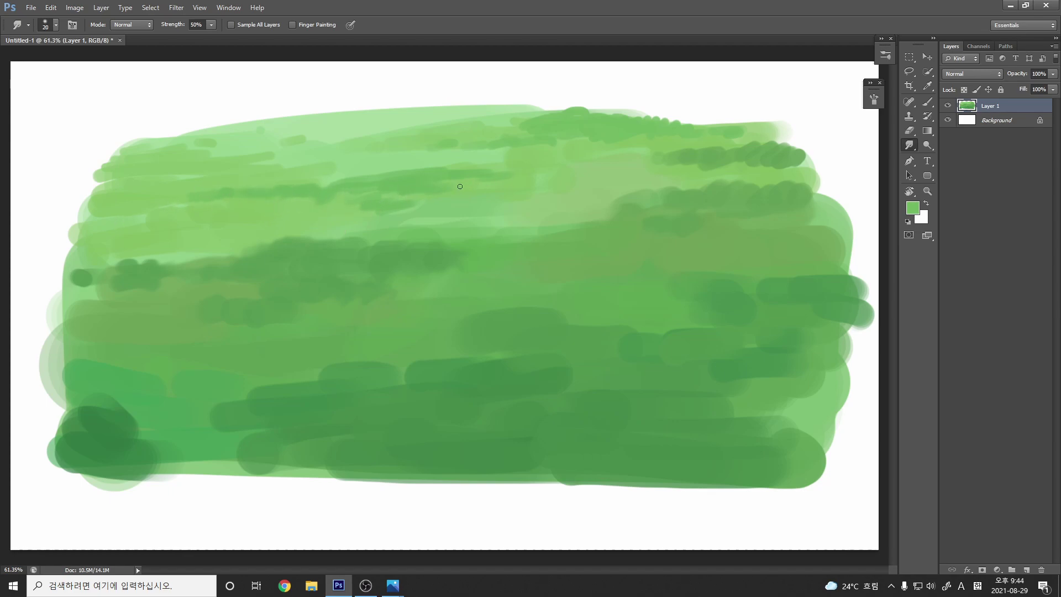
drag(328, 372, 301, 374)
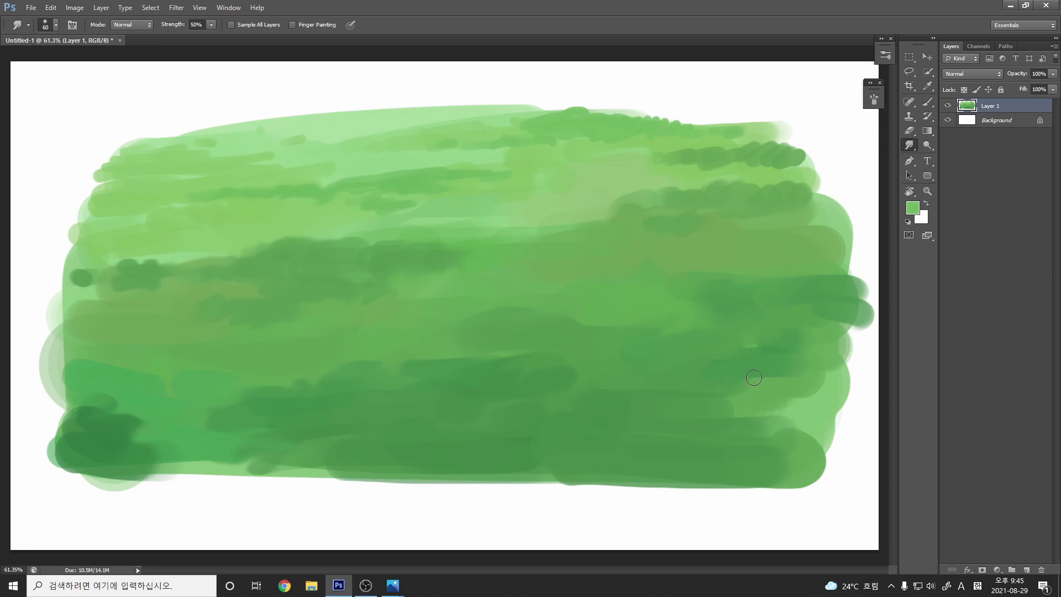
drag(521, 325, 462, 324)
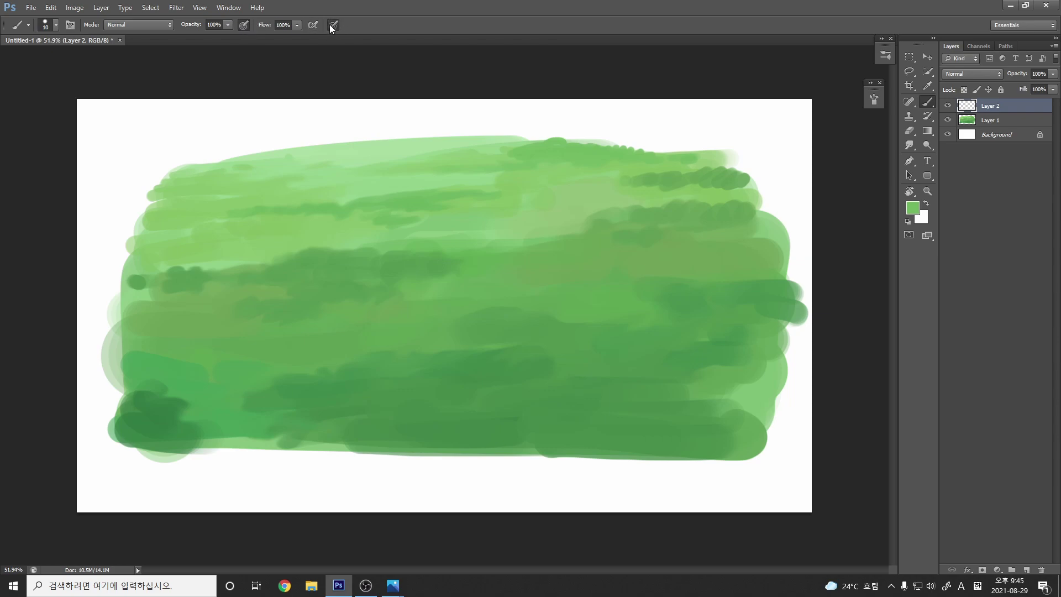
drag(605, 134, 646, 132)
key(ctrl+z)
drag(765, 113, 750, 155)
drag(755, 165, 780, 130)
mouse_move(775, 185)
mouse_down()
mouse_move(782, 141)
mouse_move(798, 132)
mouse_move(798, 156)
mouse_move(798, 134)
mouse_up()
key([)
key(ctrl+alt+z)
key(ctrl+alt+z)
key(ctrl+alt+z)
key(ctrl+alt+z)
key(ctrl+alt+z)
key(ctrl+alt+z)
Set the brush's Shape Dynamics size jitter to 43%, try a stroke above the painting and undo it
click(874, 100)
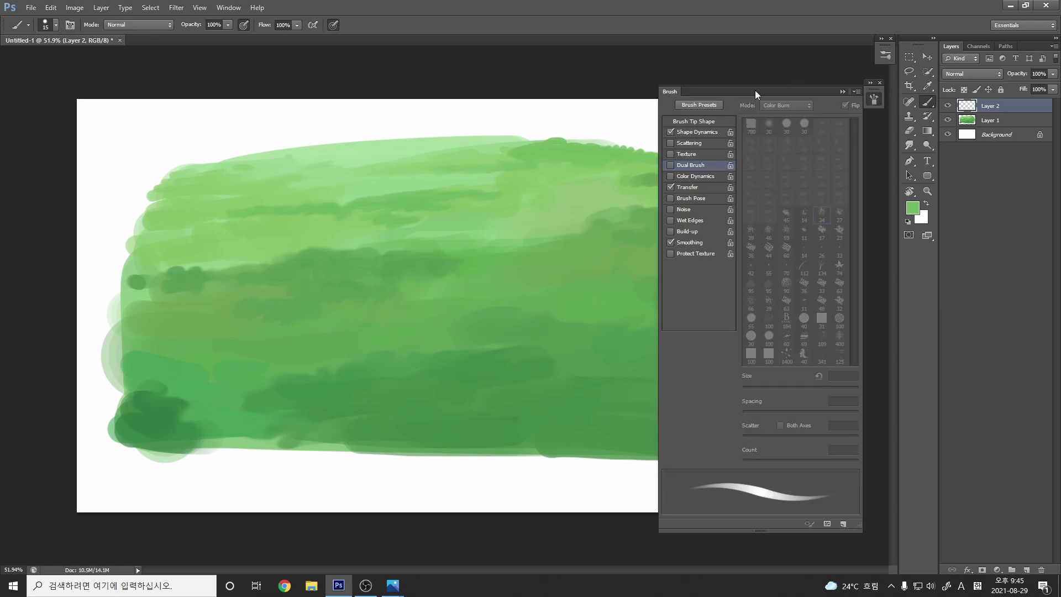
click(709, 130)
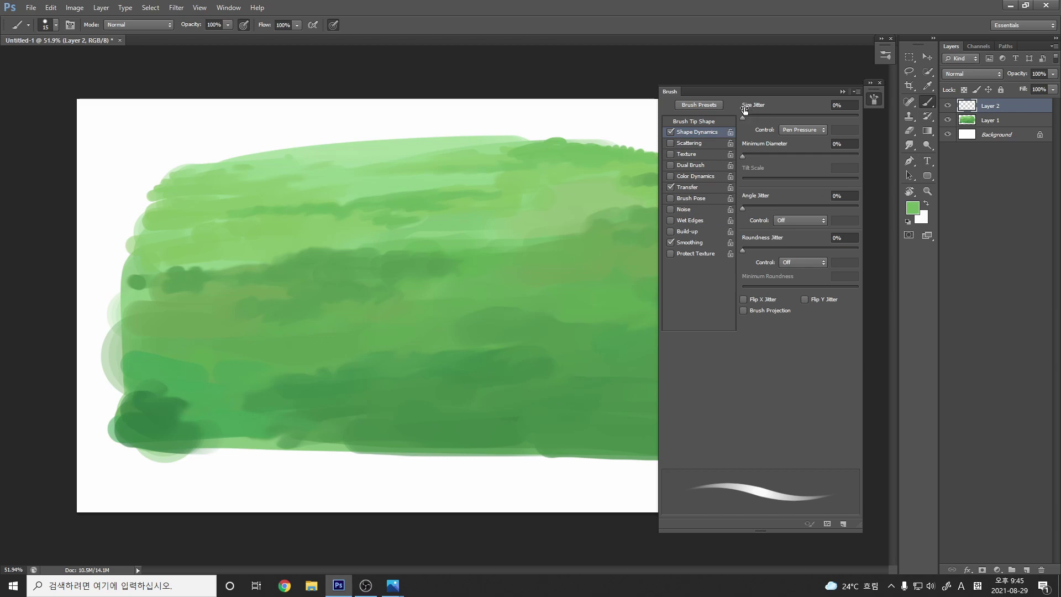
mouse_move(752, 116)
mouse_down()
mouse_move(811, 116)
mouse_move(790, 117)
mouse_up()
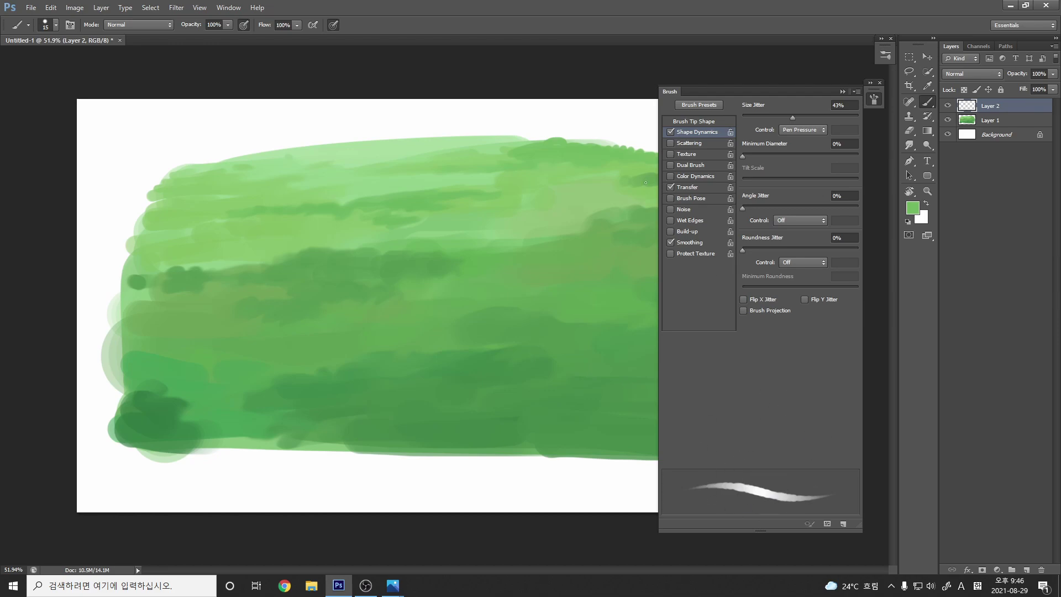
drag(553, 121, 639, 127)
key(ctrl+z)
click(843, 91)
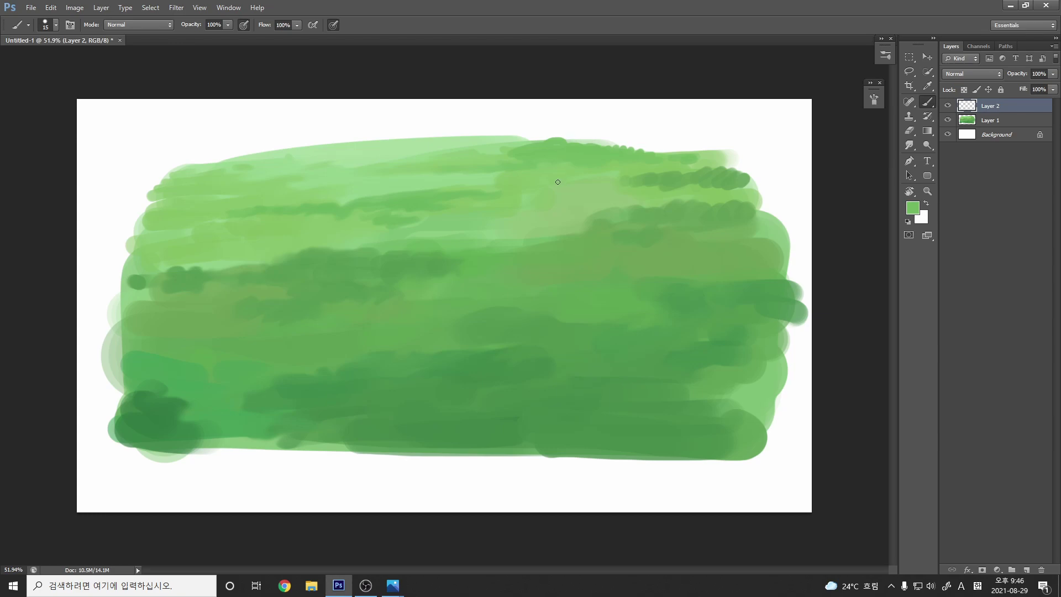
Try short strokes over the upper centre on Layer 2 and merge it into Layer 1
drag(510, 202, 534, 218)
drag(632, 303, 568, 218)
drag(563, 165, 554, 216)
key(ctrl+e)
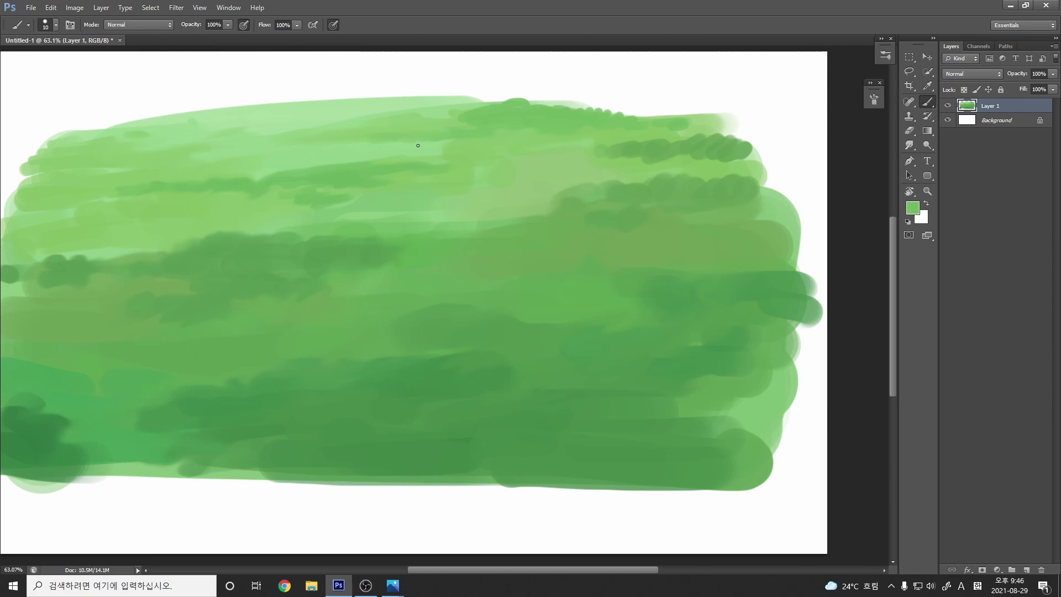
drag(454, 145, 381, 149)
key(ctrl+z)
drag(631, 293, 606, 289)
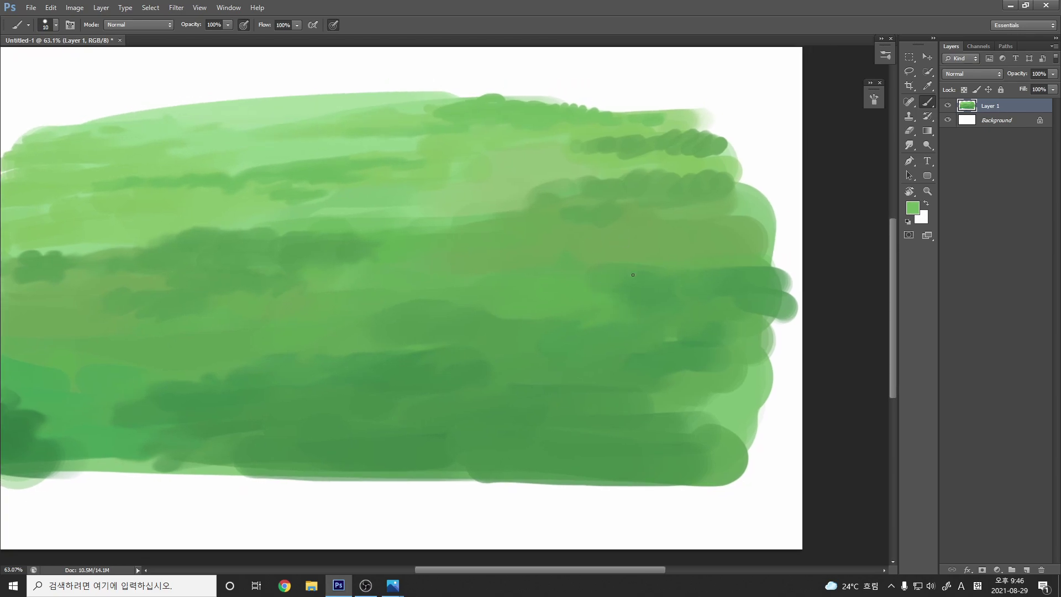
Sample a mid-green from the field and paint a few short grass blades right of the centre
drag(602, 303, 606, 344)
drag(570, 282, 622, 285)
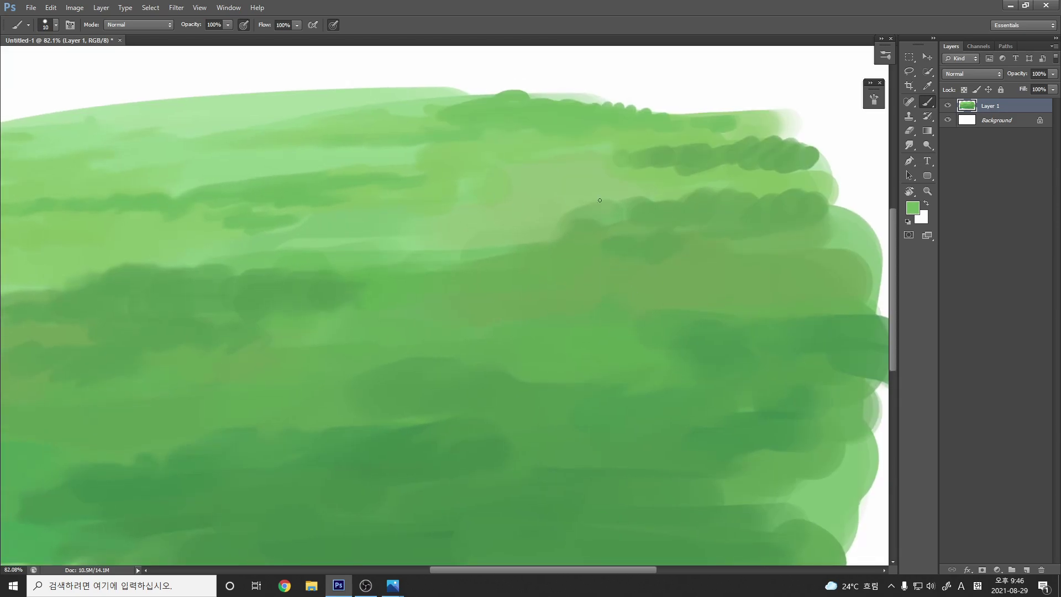
scroll(611, 244, up, 1)
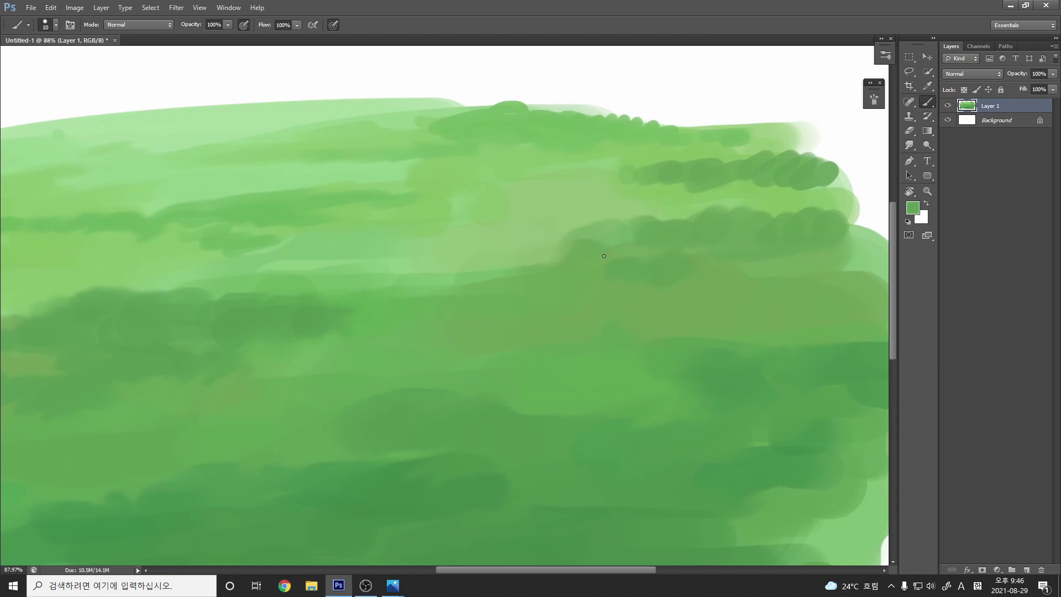
mouse_move(570, 265)
mouse_down()
mouse_move(556, 277)
mouse_move(574, 260)
mouse_up()
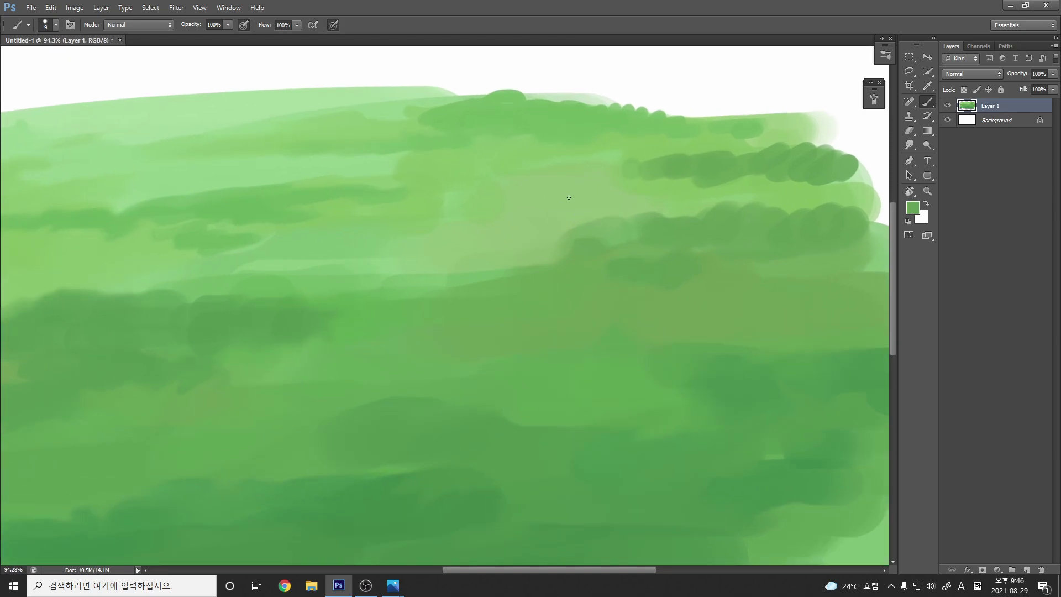
alt+click(632, 220)
scroll(636, 218, up, 1)
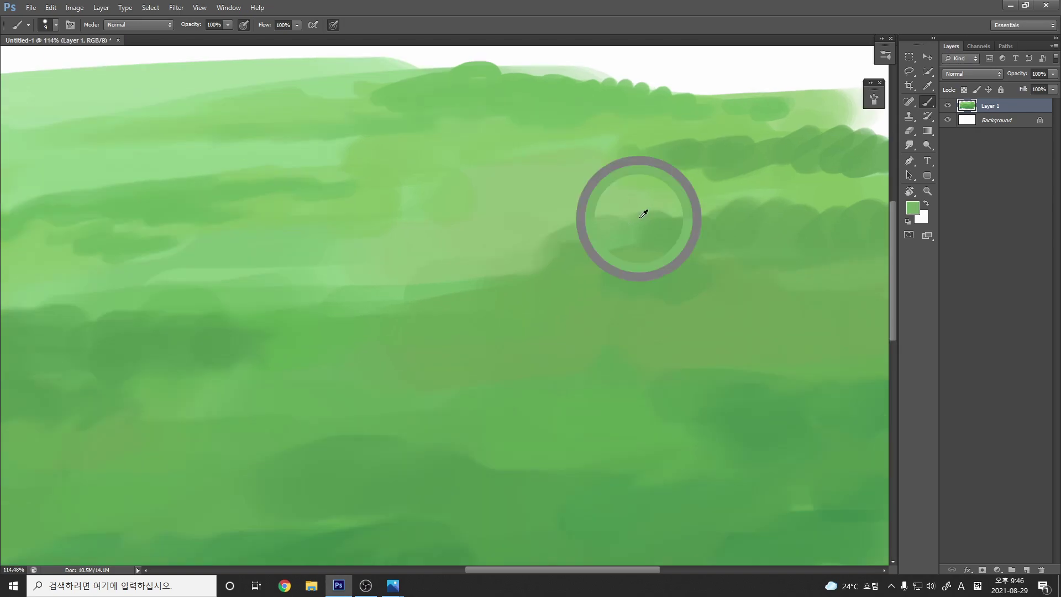
mouse_move(602, 216)
mouse_down()
mouse_move(629, 196)
mouse_move(630, 214)
mouse_move(654, 227)
mouse_move(677, 206)
mouse_up()
Enlarge the brush to 15 px and set its Shape Dynamics size jitter to 74%
key(bracketright)
click(875, 100)
drag(793, 116, 824, 116)
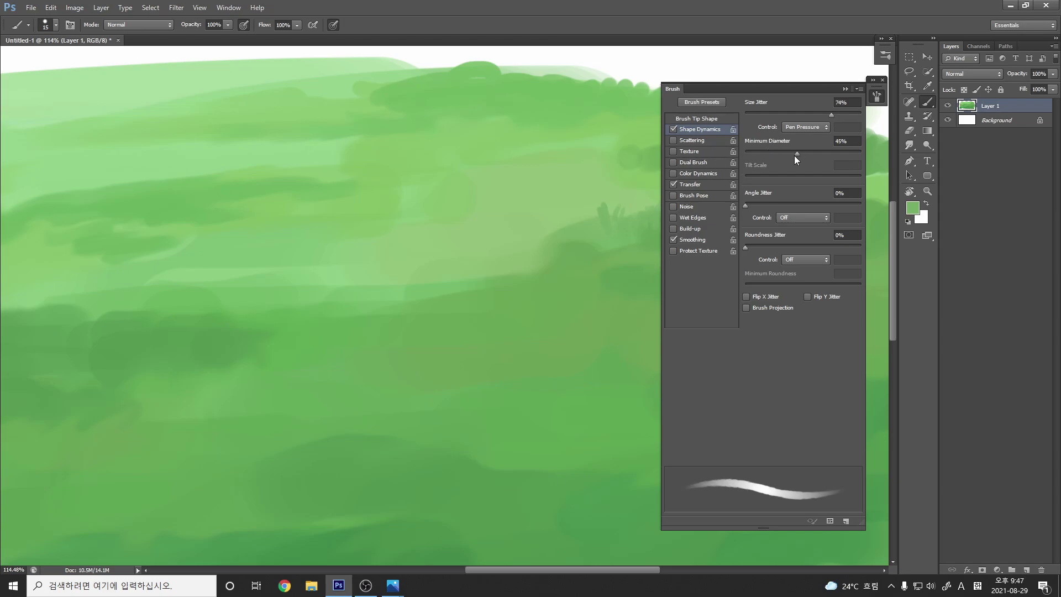
click(845, 89)
Paint short upright grass blades along the sloping upper edge of the mid-green patch right of the centre, varying the brush size
key(bracketleft)
drag(593, 231, 591, 210)
mouse_move(586, 235)
mouse_down()
mouse_move(585, 219)
mouse_move(555, 229)
mouse_up()
drag(544, 267, 540, 242)
mouse_move(684, 237)
mouse_down()
mouse_move(609, 260)
mouse_move(671, 243)
mouse_up()
key(bracketright)
key(bracketright)
mouse_move(514, 271)
mouse_down()
mouse_move(515, 253)
mouse_move(531, 251)
mouse_up()
mouse_move(544, 269)
mouse_down()
mouse_move(545, 248)
mouse_move(556, 250)
mouse_up()
drag(566, 263, 565, 251)
Sample a darker green and continue the row of grass blades along the patch's top edge towards the field's right side
alt+click(691, 230)
key(bracketleft)
drag(678, 225, 670, 217)
drag(695, 223, 700, 210)
mouse_move(713, 217)
mouse_down()
mouse_move(683, 281)
mouse_move(717, 276)
mouse_move(789, 217)
mouse_move(806, 233)
mouse_move(825, 196)
mouse_up()
scroll(754, 211, down, 4)
scroll(770, 194, up, 5)
key(bracketleft)
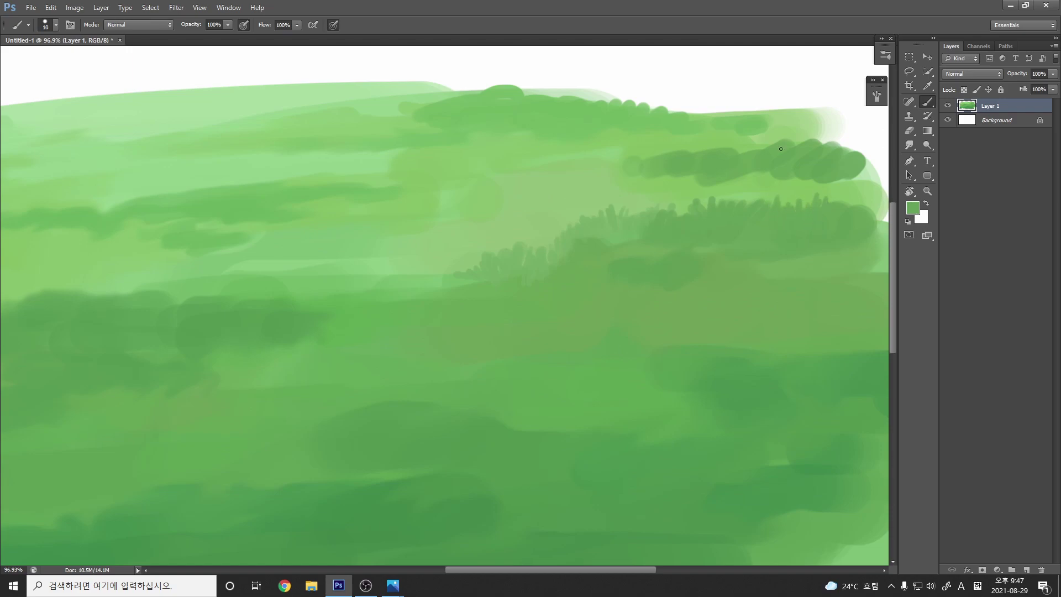
Sample the dark green of the uppermost right band and paint short grass blades along its top edge and tapered left end
alt+click(683, 157)
drag(683, 153, 662, 147)
drag(692, 152, 692, 144)
drag(702, 153, 702, 144)
mouse_move(714, 156)
mouse_down()
mouse_move(736, 165)
mouse_move(766, 146)
mouse_up()
drag(774, 147, 775, 138)
drag(637, 166, 603, 171)
Enlarge the brush to 20 px, add blades to the upper right band and try short strokes on the white area above
mouse_move(716, 88)
mouse_down()
mouse_move(758, 85)
mouse_move(635, 301)
mouse_up()
drag(661, 262, 668, 249)
key(bracketright)
drag(775, 145, 774, 137)
drag(716, 87, 741, 85)
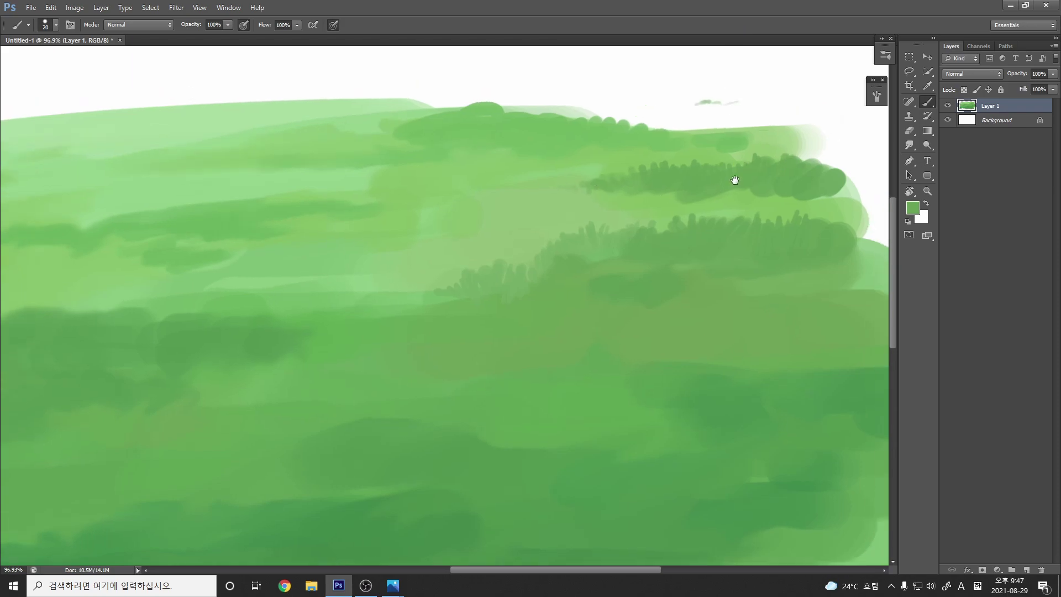
Paint a sample tuft of overlapping vertical grass blades on the white area above the field's right edge, varying the brush size
drag(754, 156, 655, 277)
scroll(660, 258, up, 2)
drag(634, 224, 642, 258)
key(])
key(bracketleft)
key(bracketleft)
mouse_move(657, 216)
mouse_down()
mouse_move(657, 273)
mouse_move(699, 233)
mouse_move(694, 280)
mouse_up()
key(bracketright)
mouse_move(699, 241)
mouse_down()
mouse_move(699, 275)
mouse_move(709, 219)
mouse_move(712, 267)
mouse_up()
mouse_move(714, 217)
mouse_down()
mouse_move(727, 267)
mouse_move(738, 228)
mouse_move(721, 275)
mouse_up()
key(bracketleft)
drag(706, 225, 734, 278)
drag(741, 222, 745, 266)
mouse_move(750, 213)
mouse_down()
mouse_move(749, 261)
mouse_move(762, 205)
mouse_move(756, 276)
mouse_up()
drag(762, 229, 758, 280)
Reduce the brush size and paint fine grass blades over the right end of the uppermost dark band
drag(712, 307, 690, 308)
key(bracketleft)
drag(694, 345, 691, 353)
drag(680, 342, 698, 359)
key(bracketleft)
key(bracketleft)
mouse_move(715, 352)
mouse_down()
mouse_move(720, 389)
mouse_move(729, 385)
mouse_up()
drag(619, 366, 674, 273)
drag(606, 297, 723, 287)
ctrl+drag(646, 319, 634, 319)
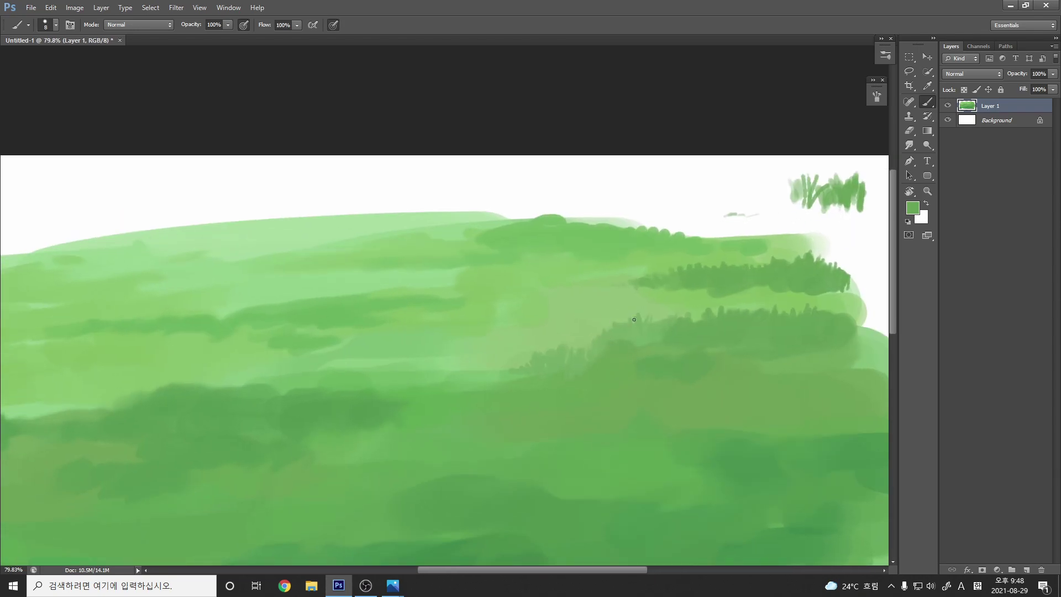
Sample a lighter green and paint short grass blades along the light band across the upper left of the field
alt+click(683, 326)
key(bracketright)
alt+click(680, 334)
key(bracketright)
key(bracketright)
key(bracketright)
key(bracketright)
drag(576, 306, 761, 283)
ctrl+drag(571, 275, 572, 275)
key(bracketleft)
key(bracketleft)
key(bracketleft)
drag(459, 280, 514, 270)
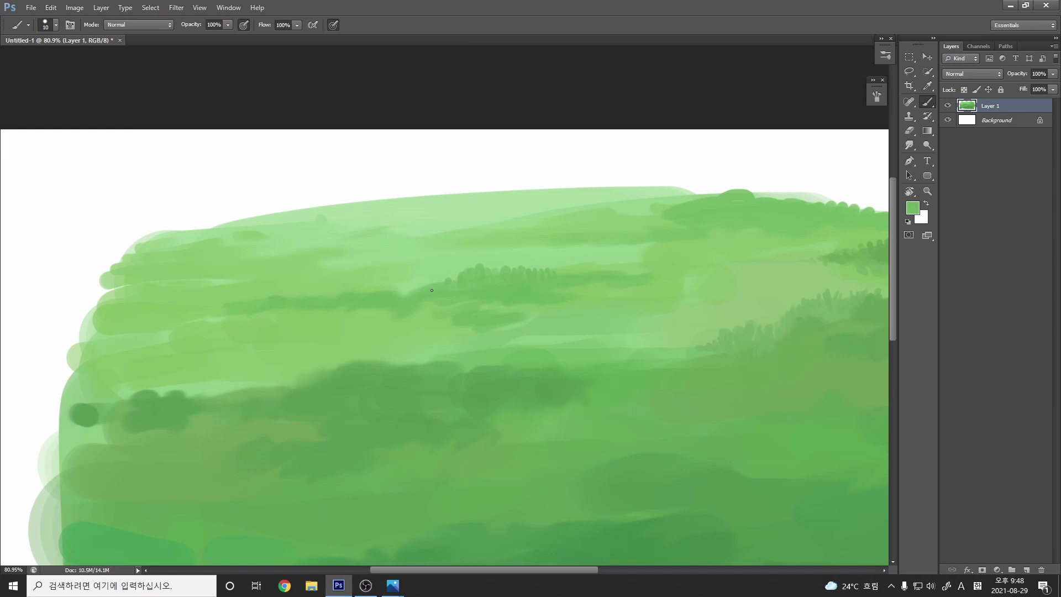
drag(420, 311, 609, 299)
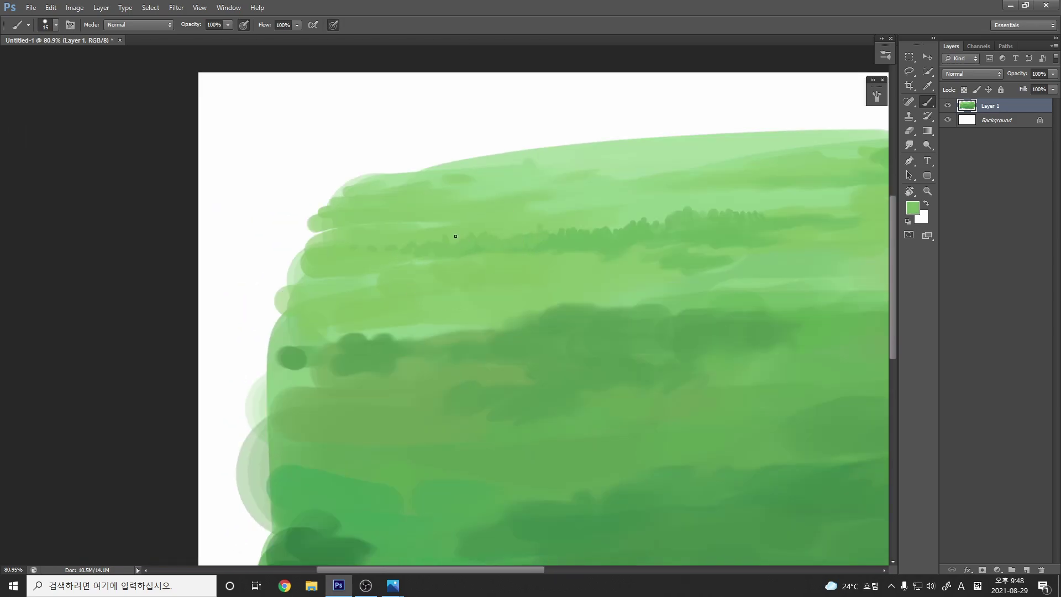
Paint a thin row of tiny grass blades along the field's upper left edge, varying the brush size
mouse_move(404, 203)
mouse_down()
mouse_move(579, 205)
mouse_move(531, 210)
mouse_up()
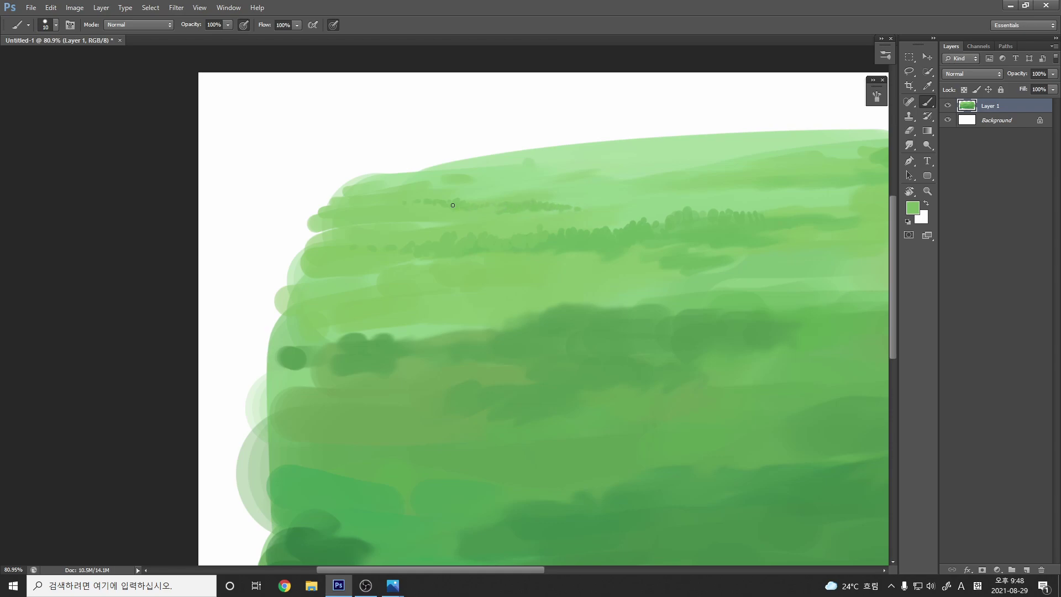
mouse_move(340, 208)
mouse_down()
mouse_move(331, 216)
mouse_move(461, 212)
mouse_up()
key(])
key(bracketleft)
key(bracketleft)
key(bracketleft)
key(bracketleft)
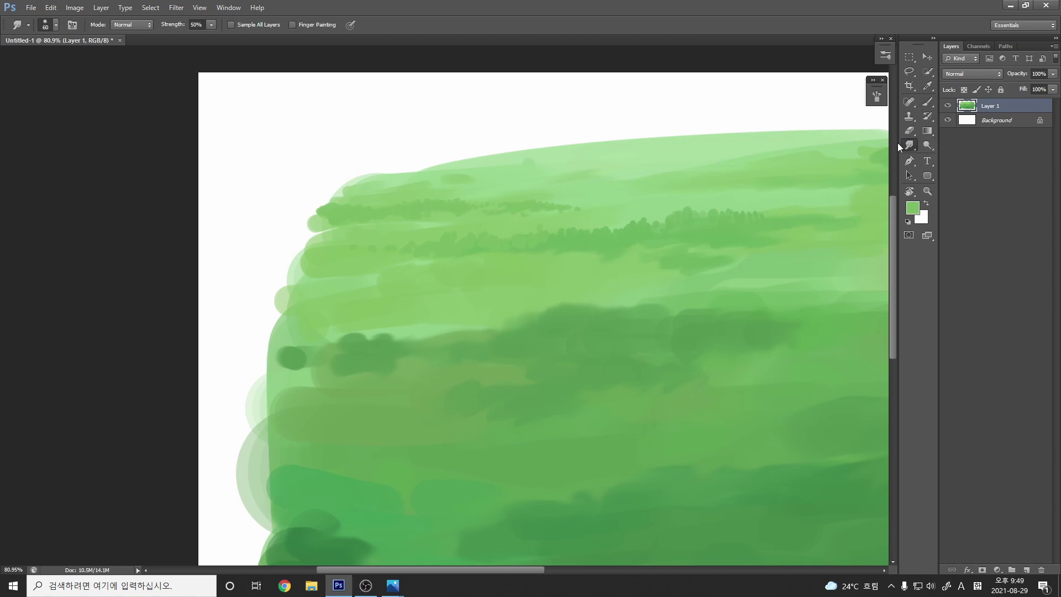
Paint small grass blades with a 10 px brush on the light patches in the upper middle of the field
scroll(557, 287, down, 1)
scroll(636, 246, right, 3)
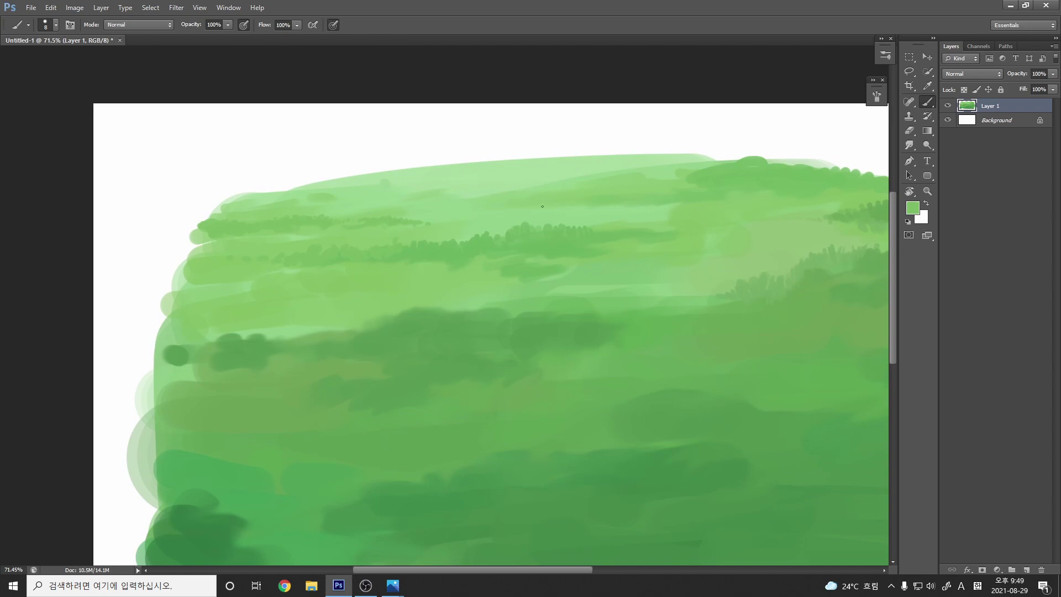
drag(677, 183, 603, 90)
key(])
mouse_move(516, 214)
mouse_down()
mouse_move(489, 215)
mouse_move(470, 190)
mouse_move(486, 189)
mouse_up()
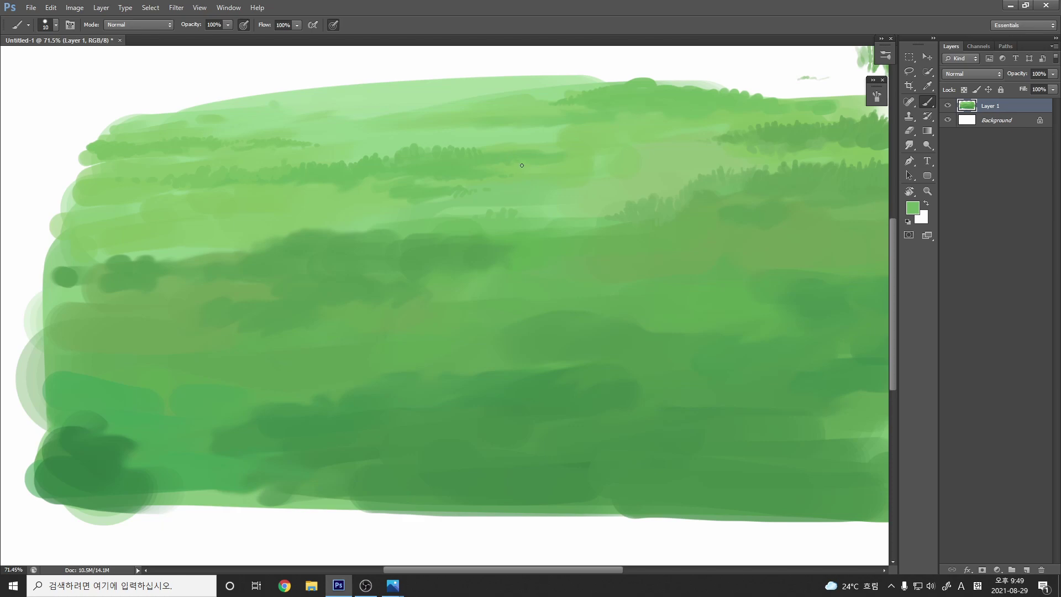
alt+click(541, 216)
Sample white, try guide strokes across the upper field and undo them
scroll(422, 225, down, 3)
alt+click(379, 107)
mouse_move(197, 256)
mouse_down()
mouse_move(474, 279)
mouse_move(172, 260)
mouse_up()
mouse_move(701, 207)
mouse_down()
mouse_move(687, 207)
mouse_move(743, 226)
mouse_up()
drag(738, 164, 698, 175)
drag(454, 179, 470, 186)
mouse_move(599, 158)
mouse_down()
mouse_move(495, 146)
mouse_move(554, 156)
mouse_up()
key(ctrl+z)
key(ctrl+z)
key(ctrl+alt+z)
key(ctrl+alt+z)
key(ctrl+alt+z)
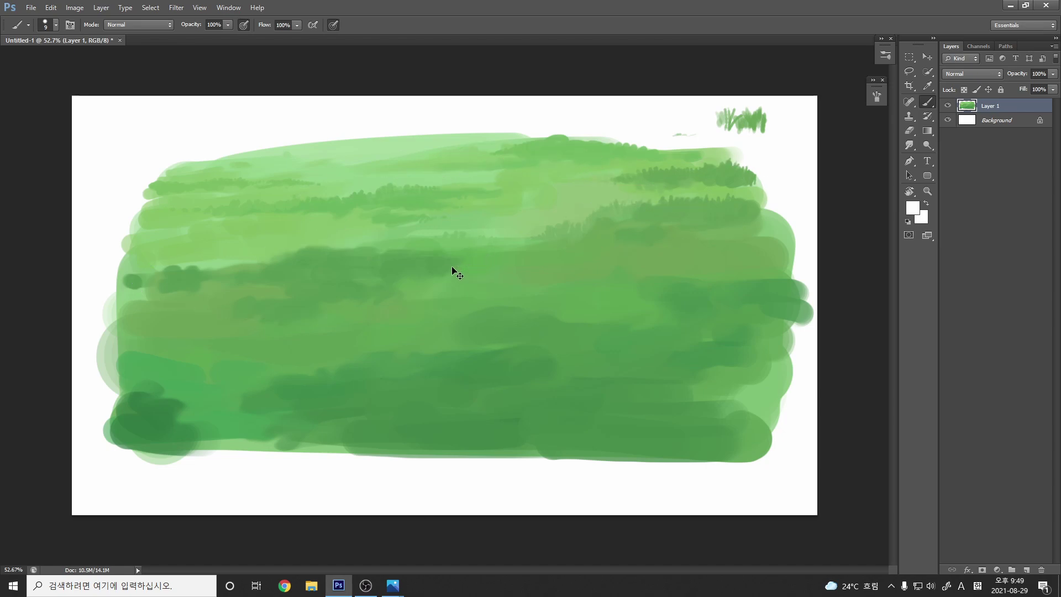
Draw white arrows zigzagging up the field to mark the direction of the grass bands
mouse_move(403, 285)
mouse_down()
mouse_move(578, 238)
mouse_move(549, 256)
mouse_move(436, 191)
mouse_move(469, 215)
mouse_move(622, 181)
mouse_up()
drag(600, 175, 605, 188)
drag(609, 169, 562, 148)
drag(580, 149, 568, 166)
mouse_move(462, 257)
mouse_down()
mouse_move(470, 276)
mouse_move(512, 274)
mouse_up()
drag(502, 226, 529, 224)
drag(558, 201, 590, 189)
Undo all the white arrow strokes
key(ctrl+alt+z)
key(ctrl+alt+z)
key(ctrl+alt+z)
key(ctrl+alt+z)
key(ctrl+alt+z)
key(ctrl+alt+z)
key(ctrl+alt+z)
key(ctrl+alt+z)
key(ctrl+alt+z)
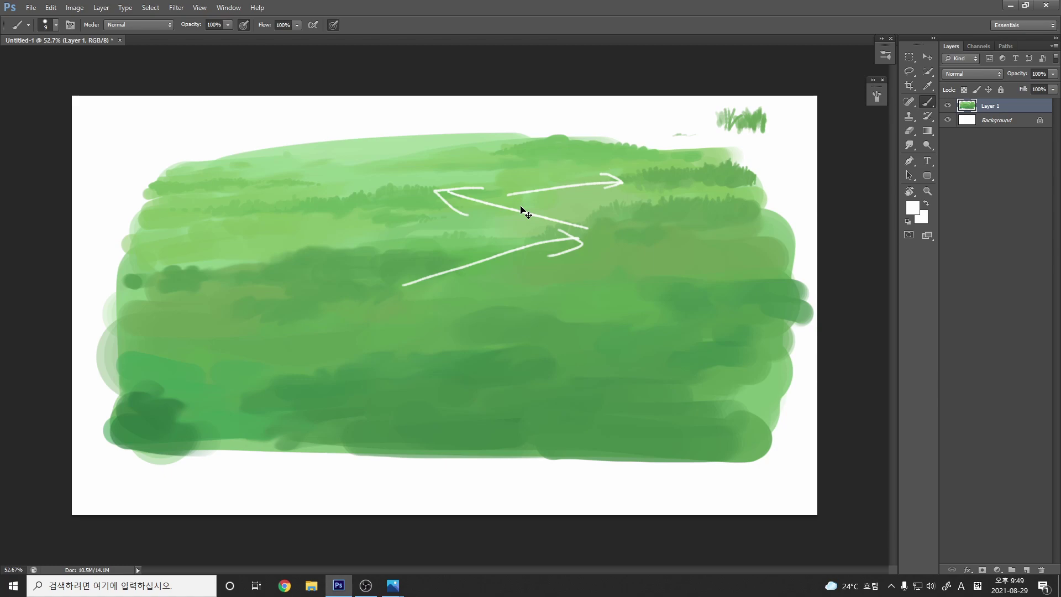
key(ctrl+alt+z)
key(ctrl+alt+z)
key(ctrl+alt+z)
key(ctrl+alt+z)
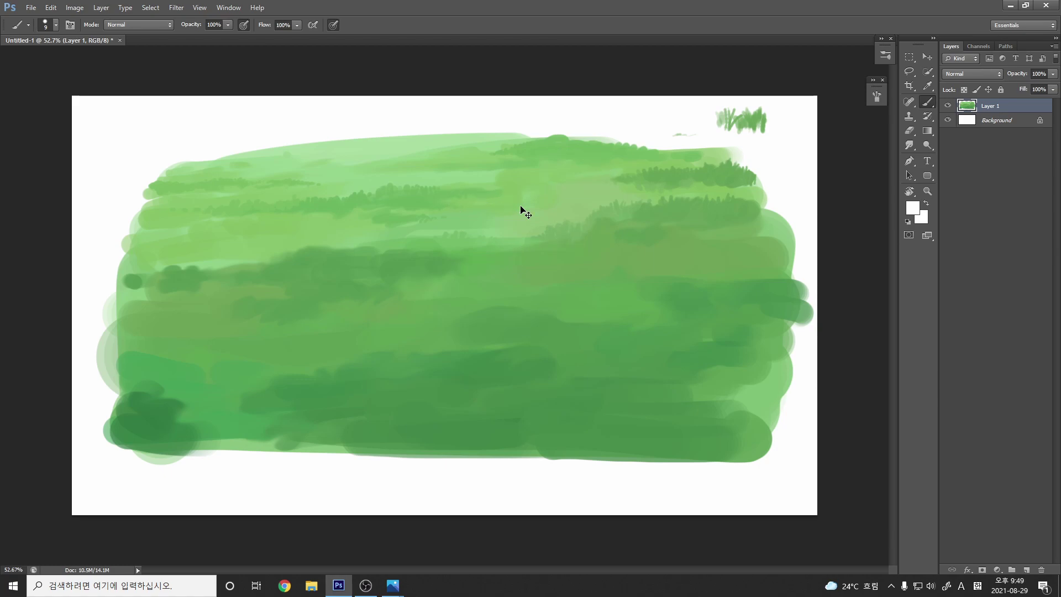
Sample a light green, enlarge the brush to 15 px and extend the row of grass blades above the dark central-left band
alt+click(446, 236)
key(bracketright)
key(bracketright)
mouse_move(434, 234)
mouse_down()
mouse_move(417, 237)
mouse_move(458, 251)
mouse_move(481, 241)
mouse_up()
drag(399, 237, 365, 240)
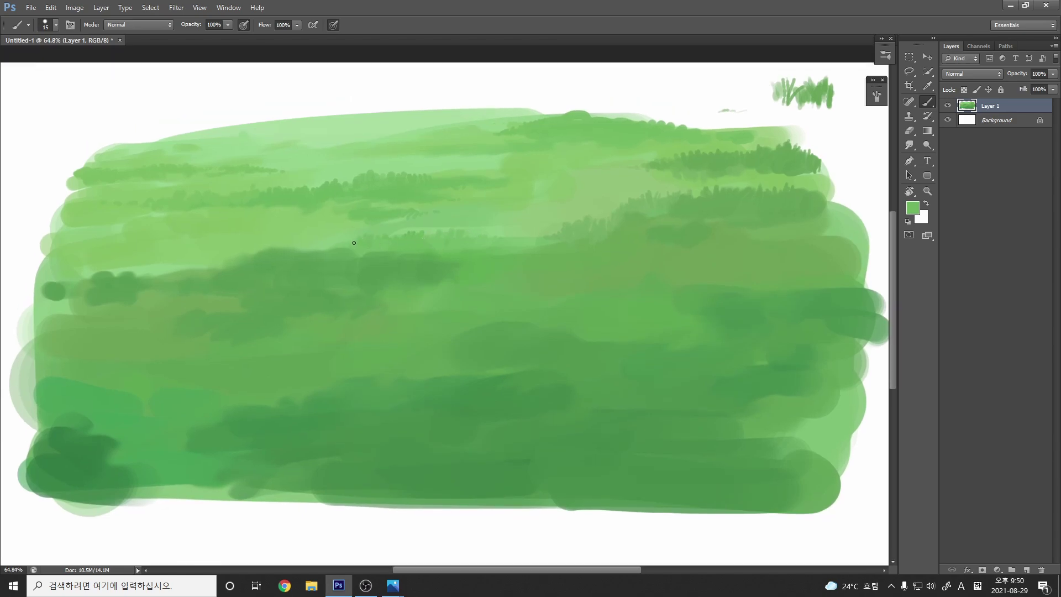
Try long sweeping strokes across the upper field with a smaller brush and undo them
key(bracketleft)
key(bracketleft)
drag(392, 237, 695, 226)
drag(303, 181, 710, 165)
drag(453, 139, 737, 140)
key(ctrl+alt+z)
key(ctrl+alt+z)
key(ctrl+alt+z)
key(ctrl+alt+z)
drag(466, 131, 601, 282)
key(ctrl+z)
Paint grass blades between the light bands left of the centre, adjusting the brush size
key(bracketright)
key(bracketright)
key(bracketleft)
scroll(413, 234, down, 2)
scroll(411, 235, up, 4)
mouse_move(419, 228)
mouse_down()
mouse_move(381, 222)
mouse_move(439, 215)
mouse_move(440, 205)
mouse_up()
key(bracketleft)
key(bracketleft)
key(bracketleft)
key(bracketleft)
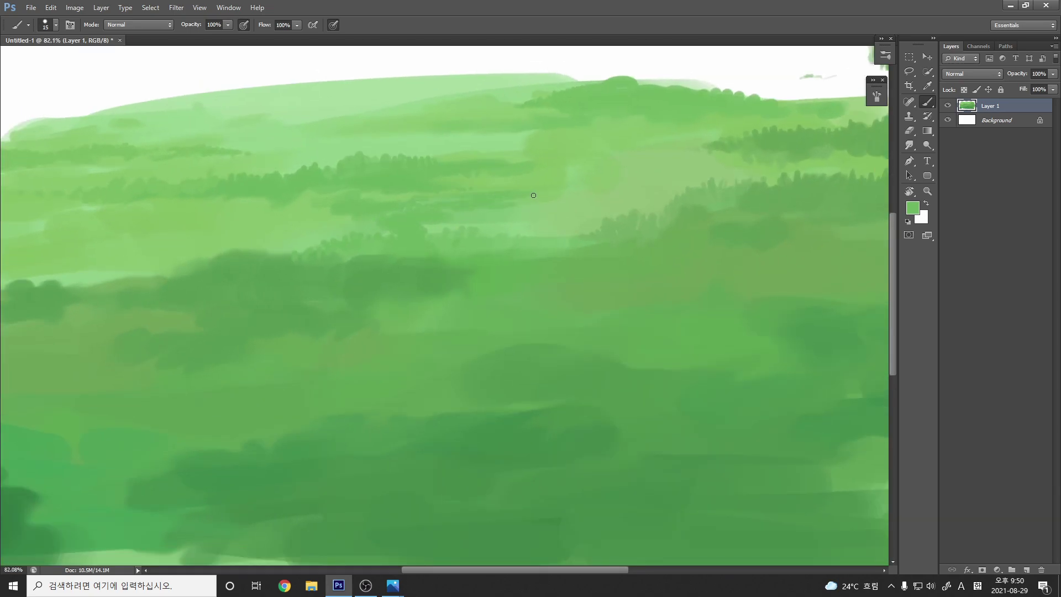
Paint a row of short grass blades along the light band at the field's left edge and enlarge the brush to 20 px
scroll(436, 200, down, 3)
scroll(424, 232, up, 2)
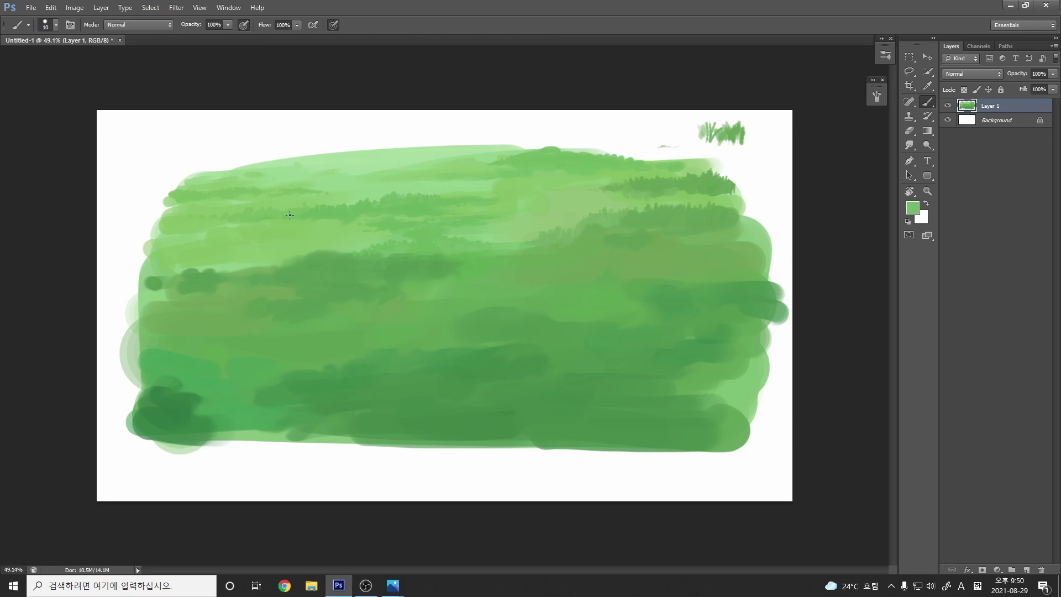
drag(250, 243, 157, 249)
key(])
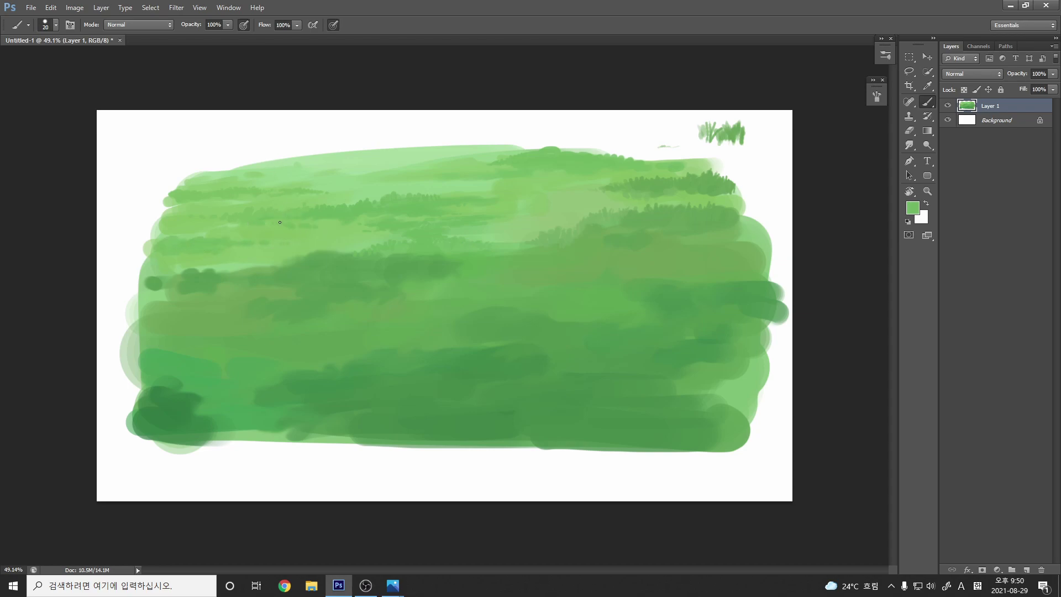
scroll(519, 310, down, 3)
scroll(530, 305, up, 4)
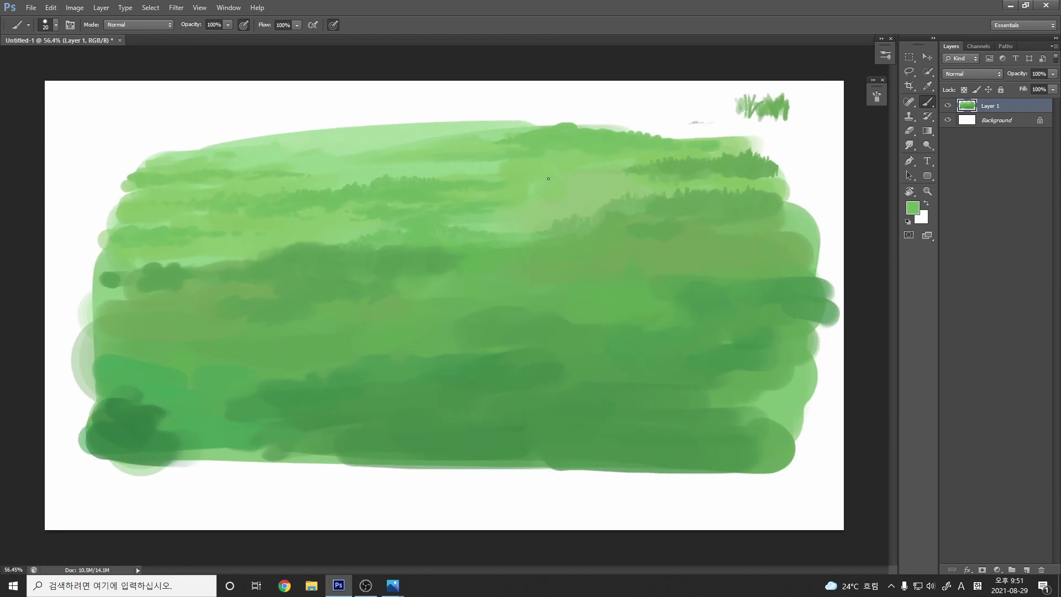
Sample a light green from the pale upper-central area and paint short strokes beside it with a 15 px brush
alt+click(564, 186)
key(bracketleft)
key(bracketleft)
drag(477, 171, 503, 162)
scroll(372, 230, down, 4)
scroll(403, 225, up, 4)
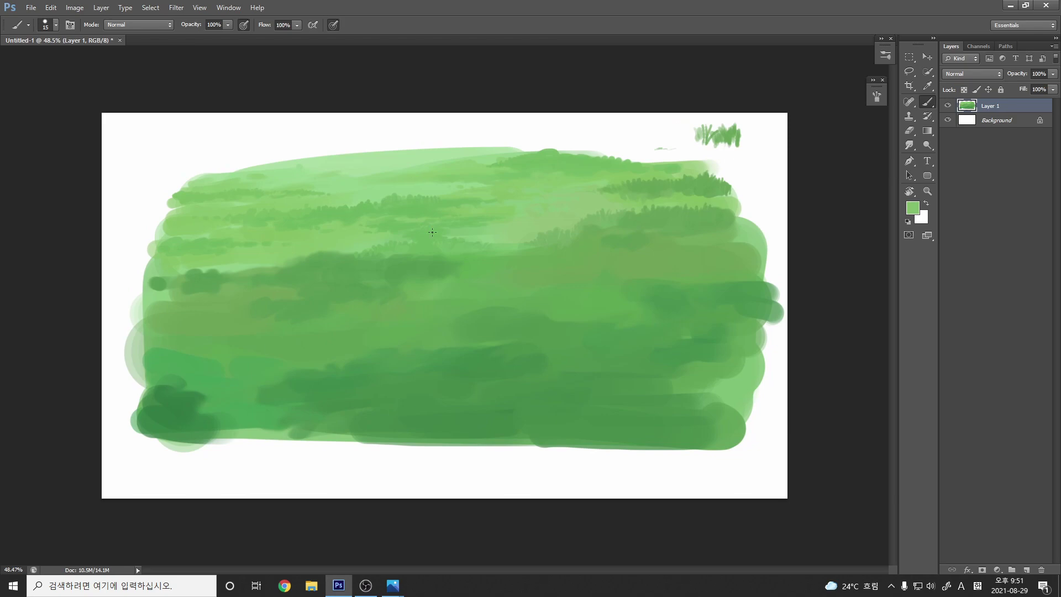
Sample nearby greens and paint short grass blades along the top edge of the dark central-left band, adjusting the brush size
alt+click(327, 242)
key(bracketright)
key(bracketright)
mouse_move(322, 252)
mouse_down()
mouse_move(316, 258)
mouse_move(331, 249)
mouse_up()
alt+click(316, 264)
drag(332, 261, 355, 248)
key(bracketright)
key(bracketright)
Sample the dark green near the field's left edge and paint short grass blades over the dark patches there
alt+click(297, 262)
alt+click(212, 276)
mouse_move(211, 274)
mouse_down()
mouse_move(164, 277)
mouse_move(183, 281)
mouse_up()
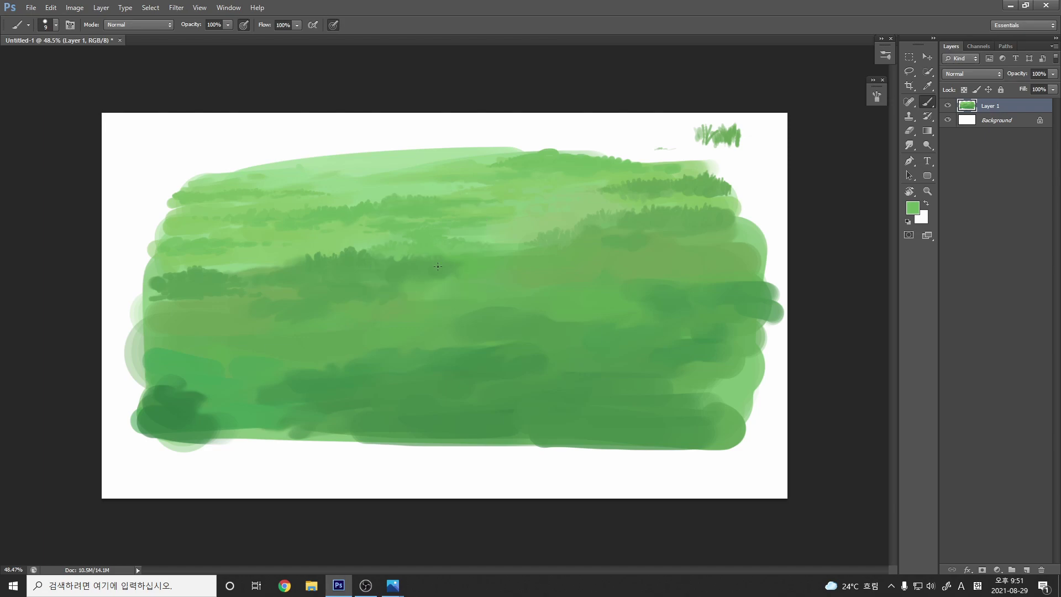
Sample a green and dab short blades across the pale area right of the upper centre, undoing the last stroke
key(bracketright)
alt+click(616, 192)
click(517, 222)
click(531, 218)
click(543, 216)
click(554, 210)
click(572, 209)
key(bracketright)
key(ctrl+z)
Paint a test clump of grass blades on the white canvas beside the existing sample tuft, adjusting the brush size
key(bracketleft)
mouse_move(628, 143)
mouse_down()
mouse_move(634, 125)
mouse_move(627, 133)
mouse_move(669, 131)
mouse_up()
key(bracketleft)
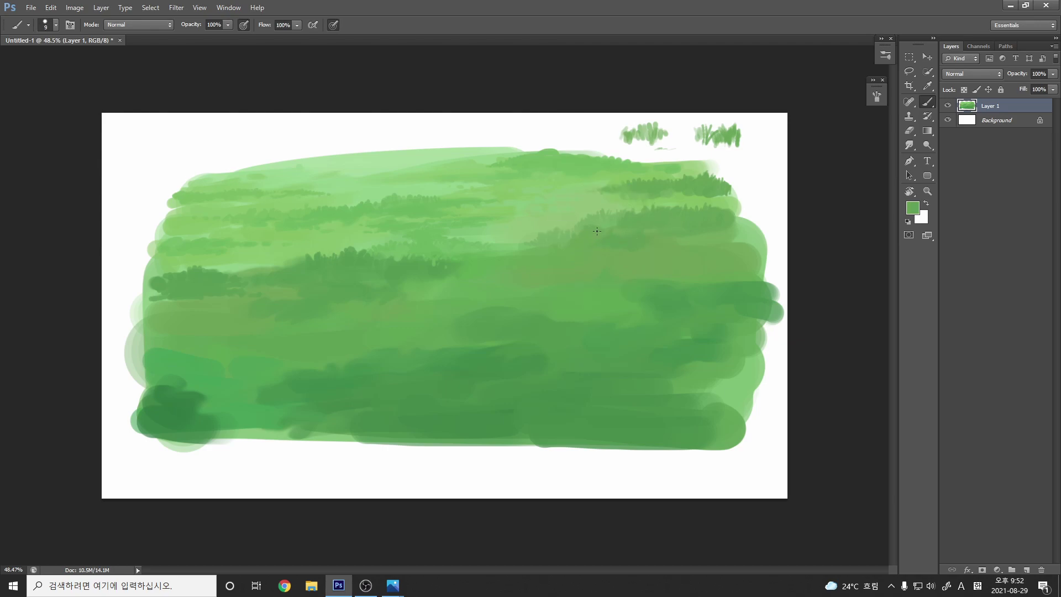
Enlarge the brush to 40 px and paint darker green strokes beneath the dark central-left grass band
scroll(458, 315, up, 4)
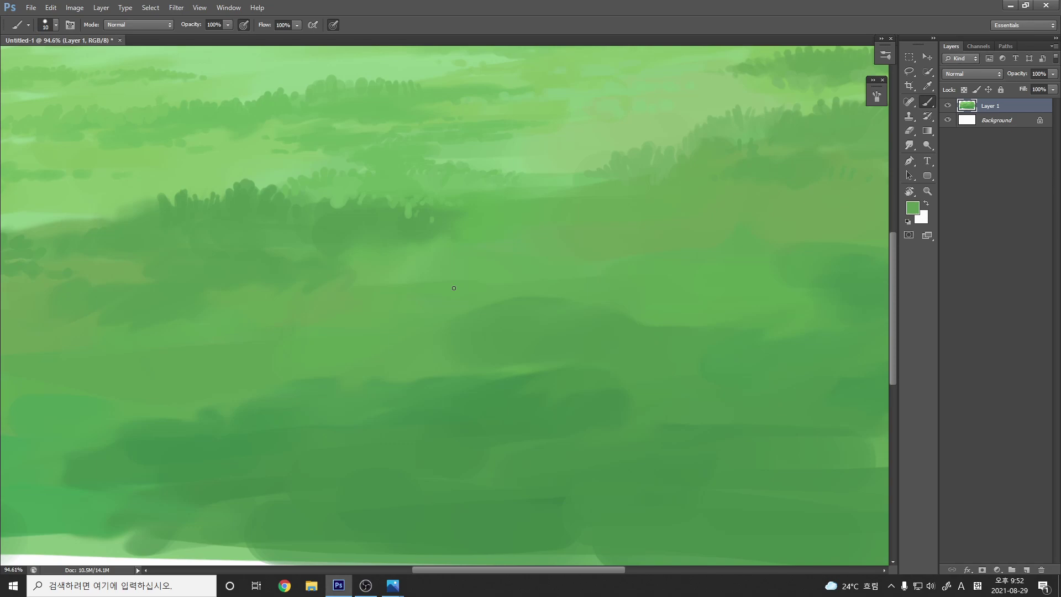
drag(397, 208, 541, 239)
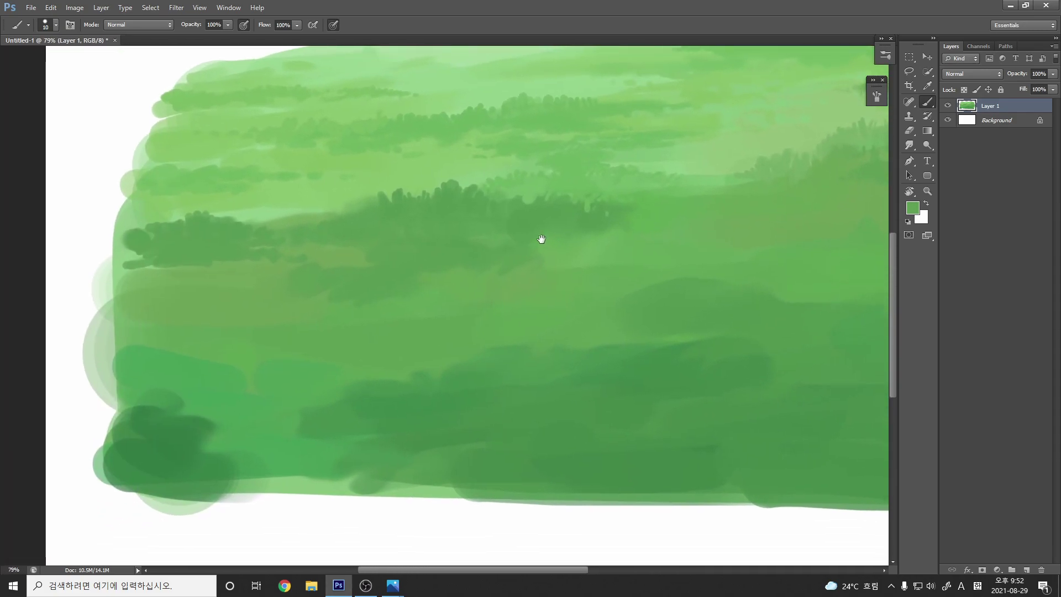
scroll(541, 239, down, 2)
key(bracketright)
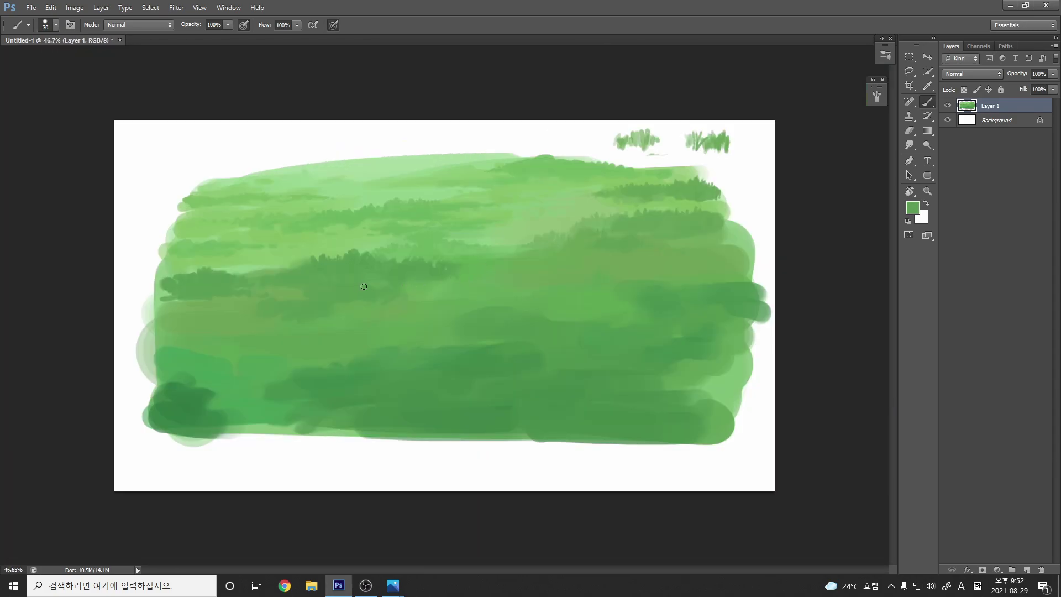
key(bracketright)
key(bracketright)
key(bracketright)
drag(439, 270, 429, 262)
key(bracketleft)
drag(357, 315, 424, 321)
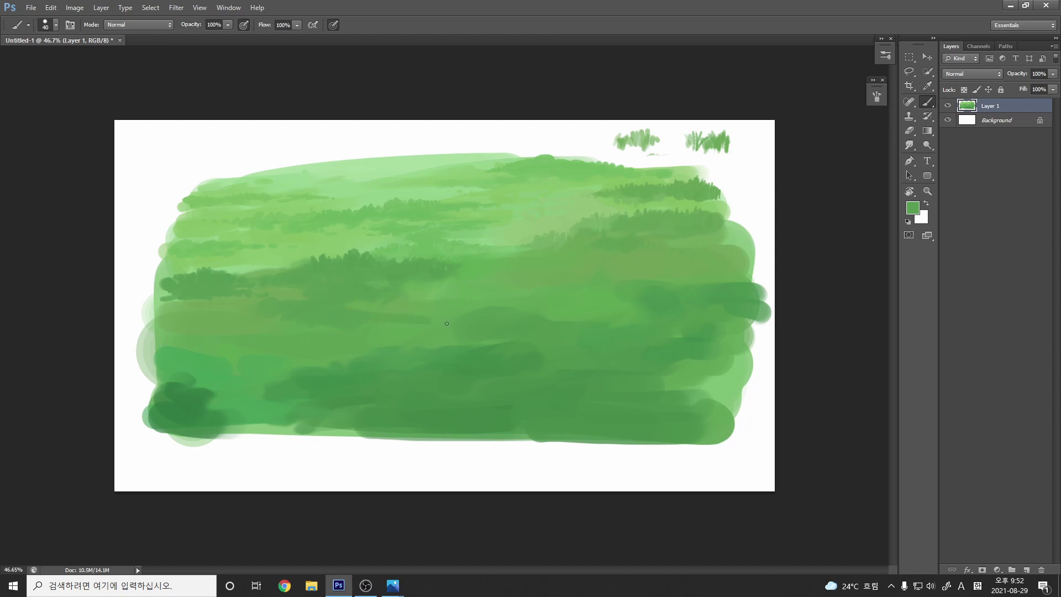
Enlarge the brush to 50 px and spread the darker green across the middle of the field
key(bracketright)
mouse_move(375, 323)
mouse_down()
mouse_move(407, 318)
mouse_move(410, 330)
mouse_move(356, 323)
mouse_move(422, 316)
mouse_move(443, 339)
mouse_move(491, 331)
mouse_up()
key(bracketright)
Sample field greens and blend the lower field's dark bands using the Brush at 50% opacity and 40 px
mouse_move(909, 145)
mouse_down()
mouse_move(940, 165)
mouse_move(944, 148)
mouse_up()
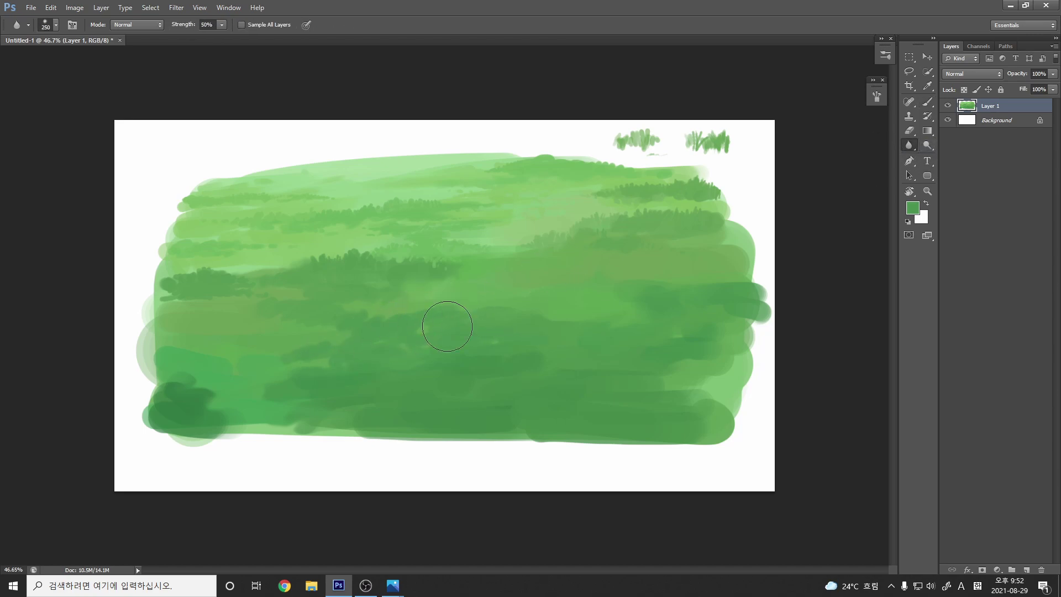
key(b)
alt+click(270, 362)
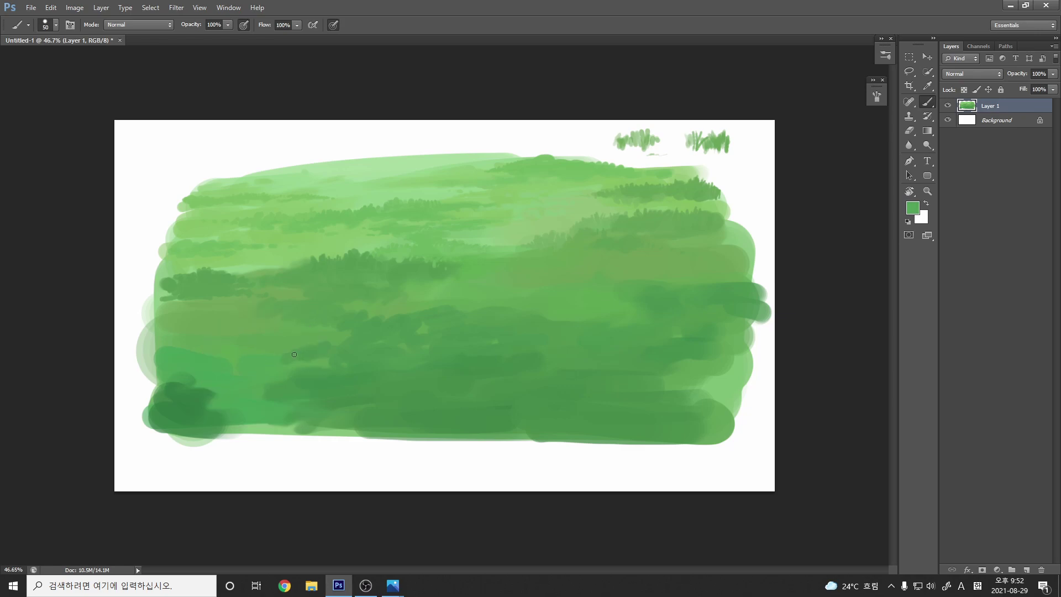
key(5)
key(bracketleft)
alt+click(525, 297)
scroll(535, 326, down, 1)
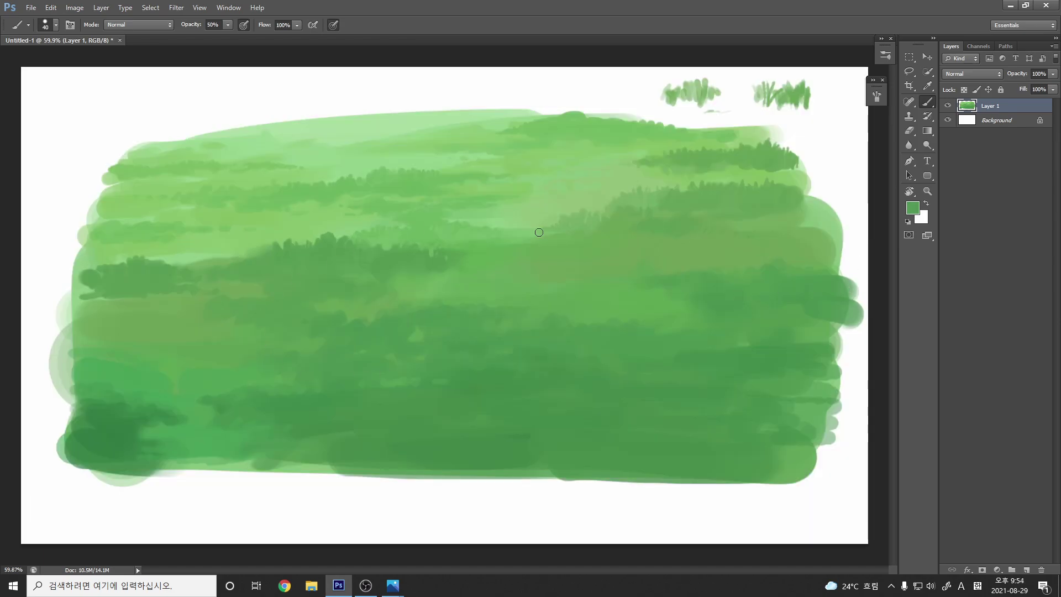
Add a new layer and paint grass blades along the field's upper hill edge with a sampled green, 15 px brush and 100% opacity
click(1026, 570)
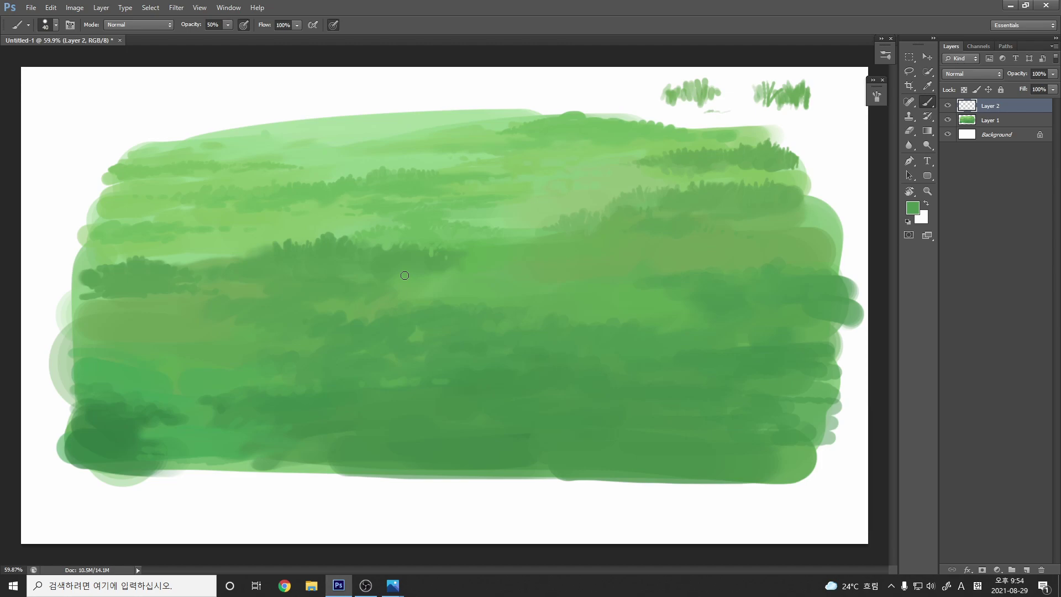
key(bracketleft)
key(bracketleft)
key(bracketleft)
alt+click(558, 117)
key(0)
key(bracketright)
drag(590, 117, 603, 116)
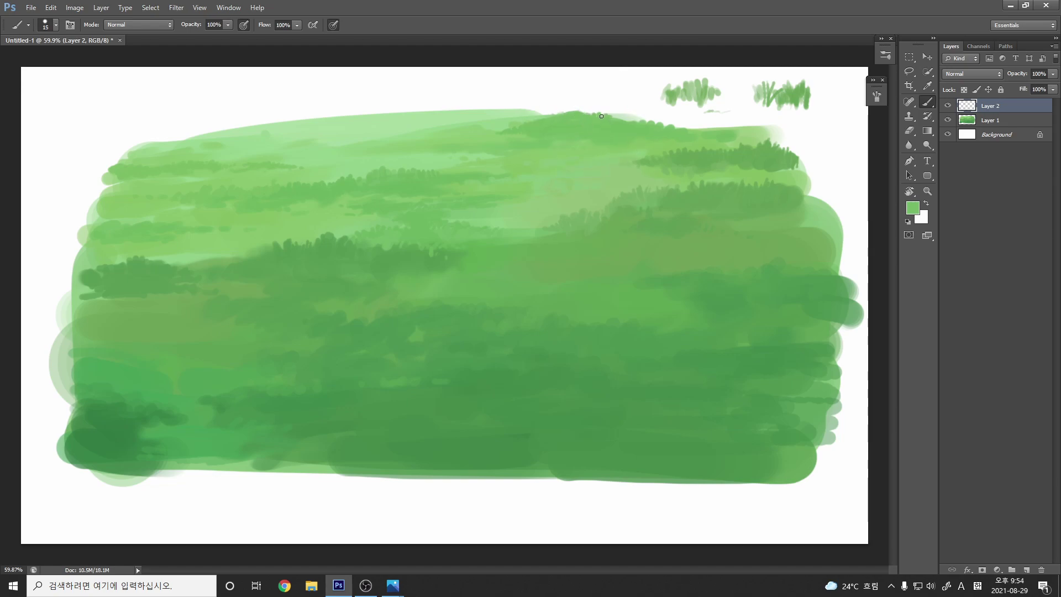